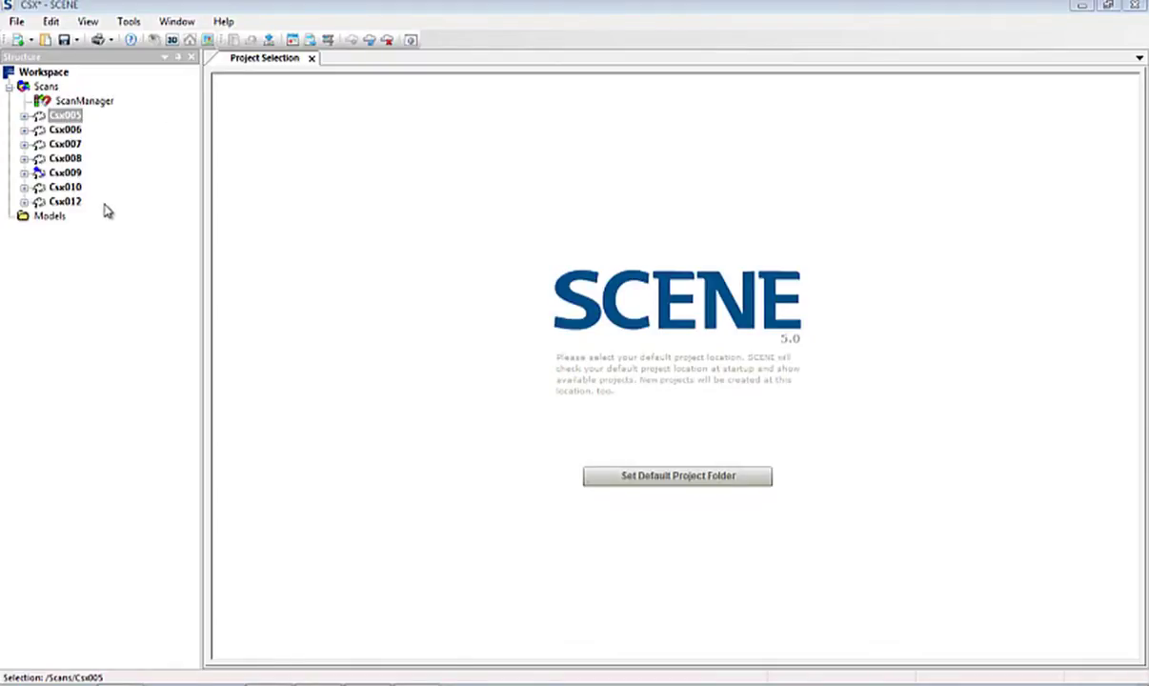
Step: Export scan Csx005 as the image Csx005.jpg into C:\Images\Tutorial
right_click(59, 120)
mouse_move(112, 211)
click(229, 228)
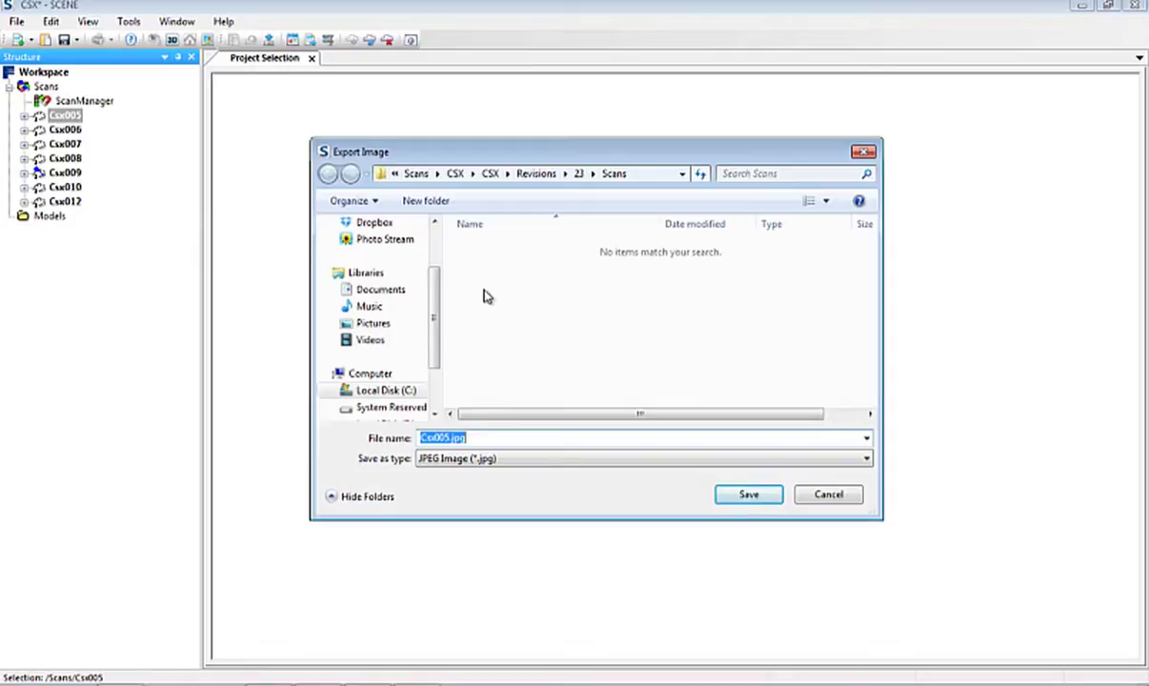
click(381, 392)
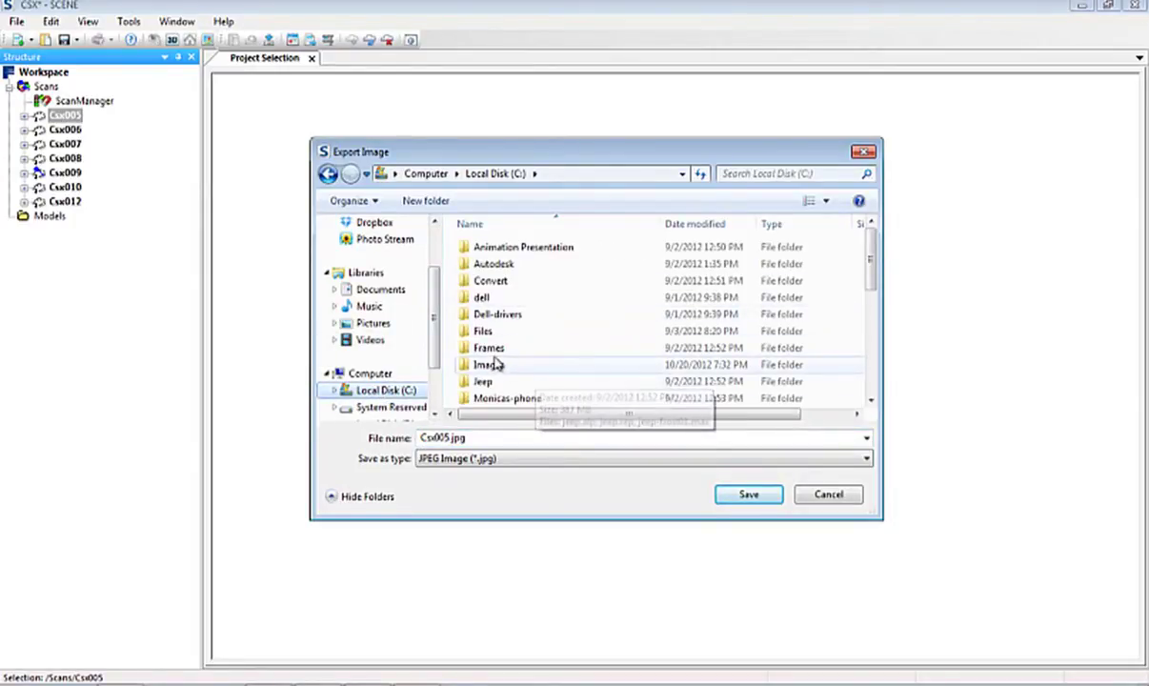
click(488, 368)
double_click(487, 368)
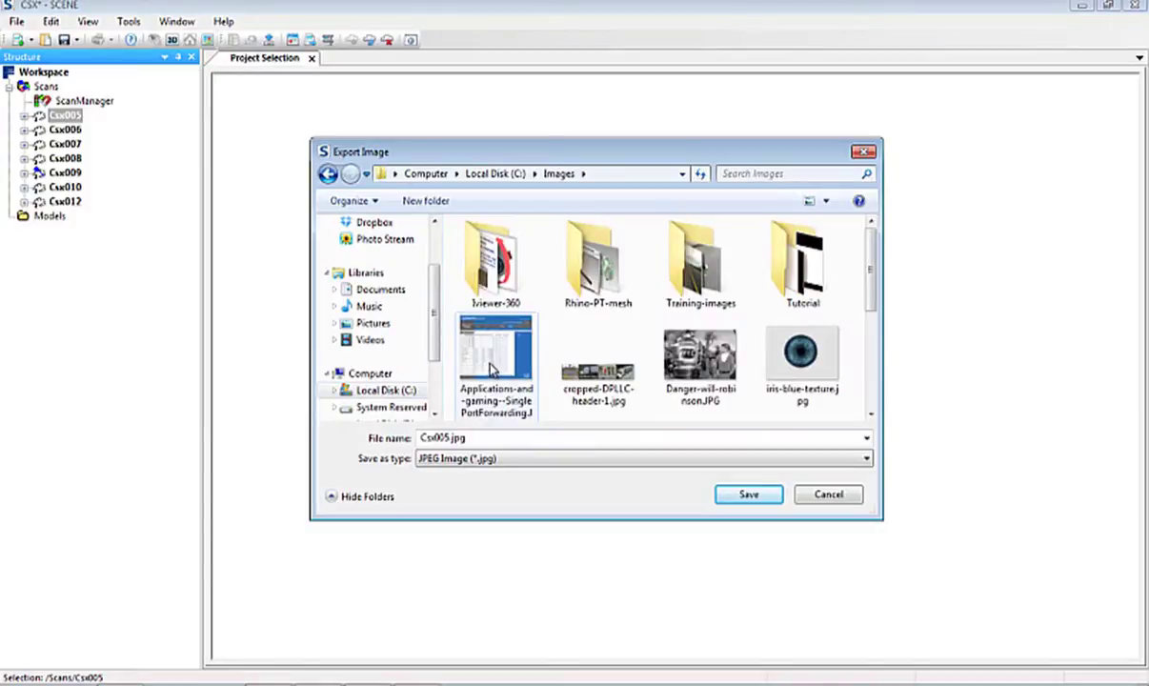
click(781, 269)
double_click(781, 269)
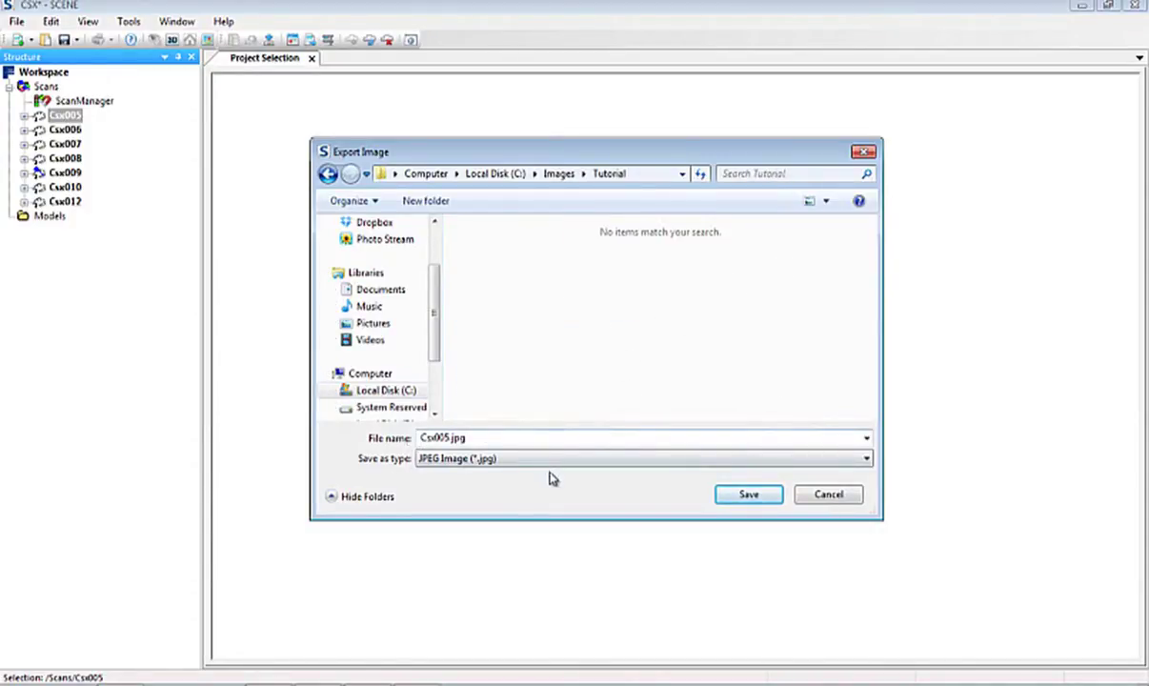
click(754, 497)
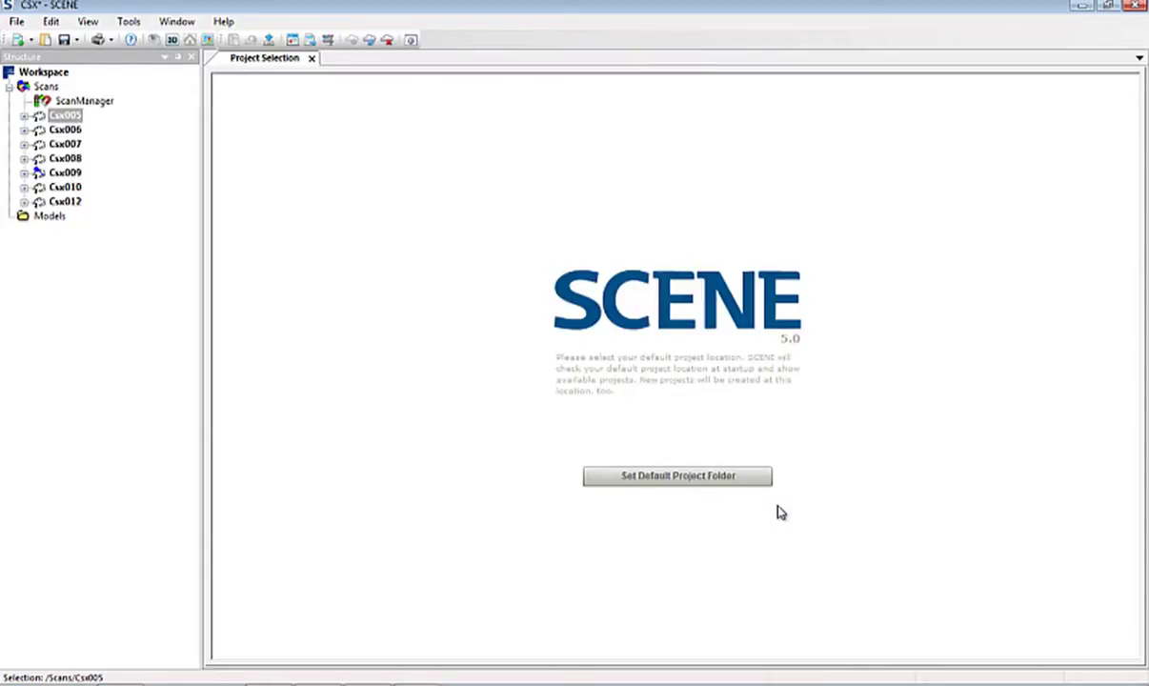
Step: Preview the exported Csx005.jpg (10184 x 4268, 3.47 MB) from Explorer, then switch to FileZilla
click(156, 682)
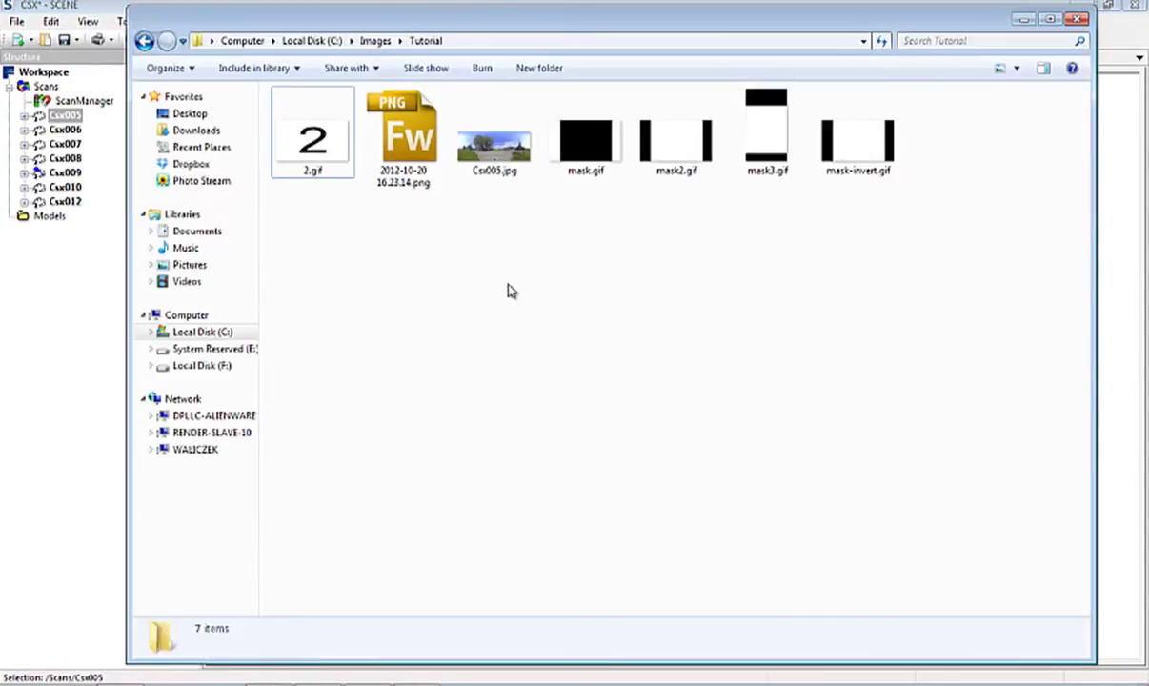
double_click(492, 150)
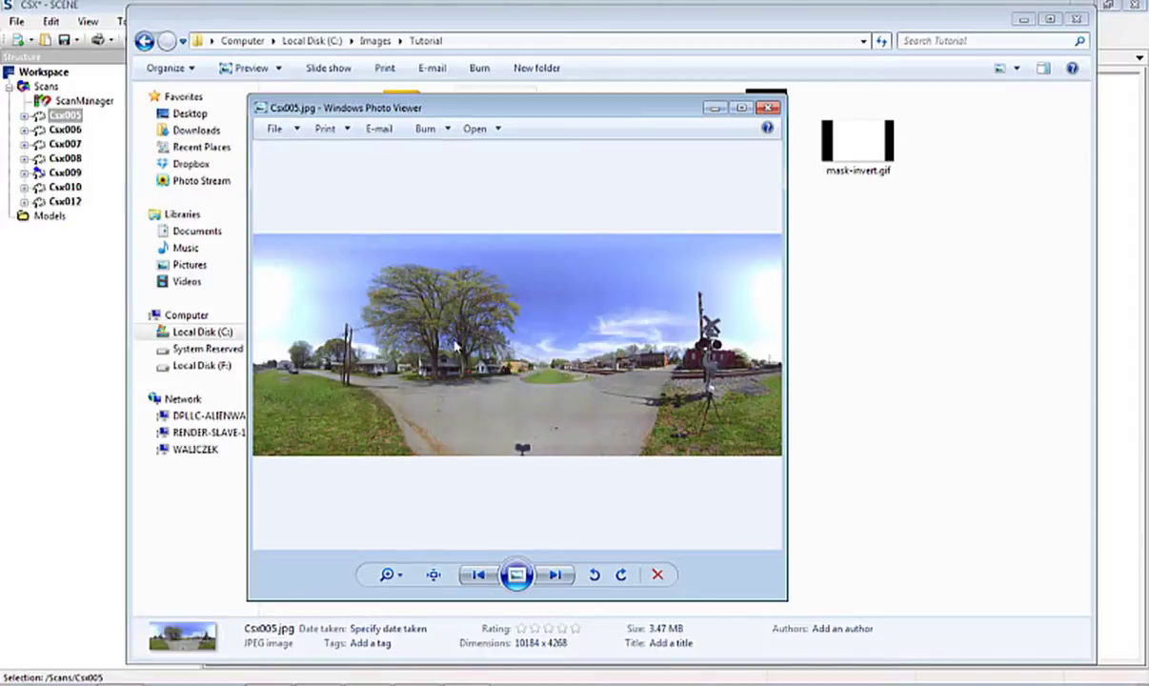
click(770, 109)
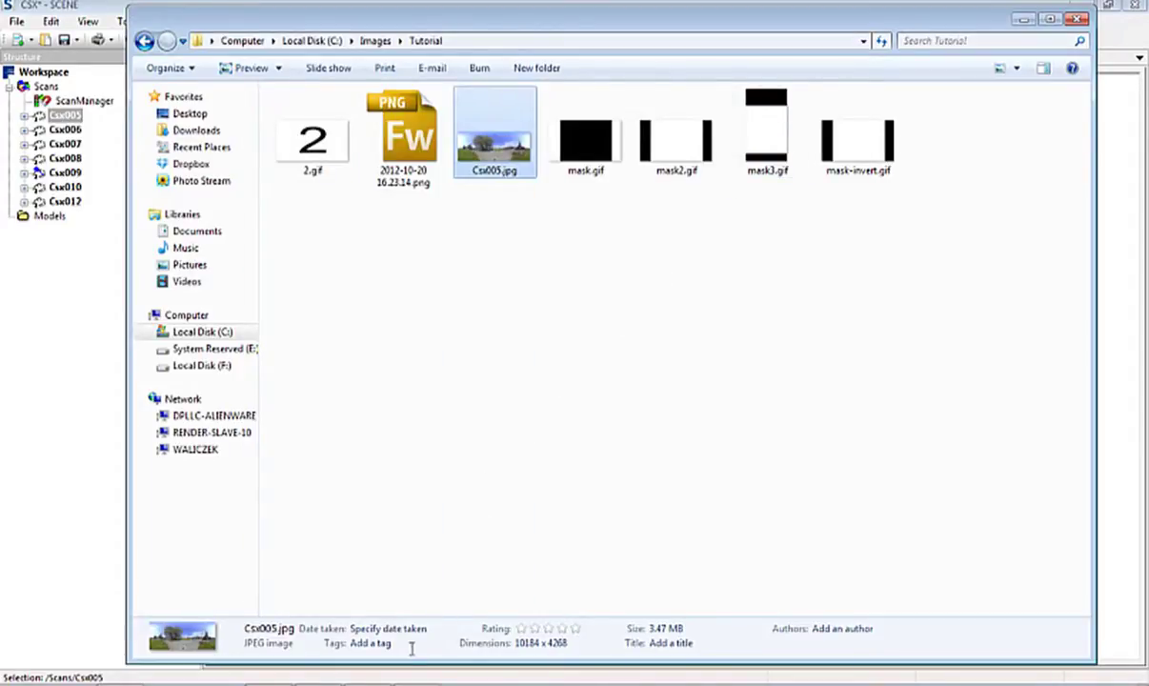
click(345, 679)
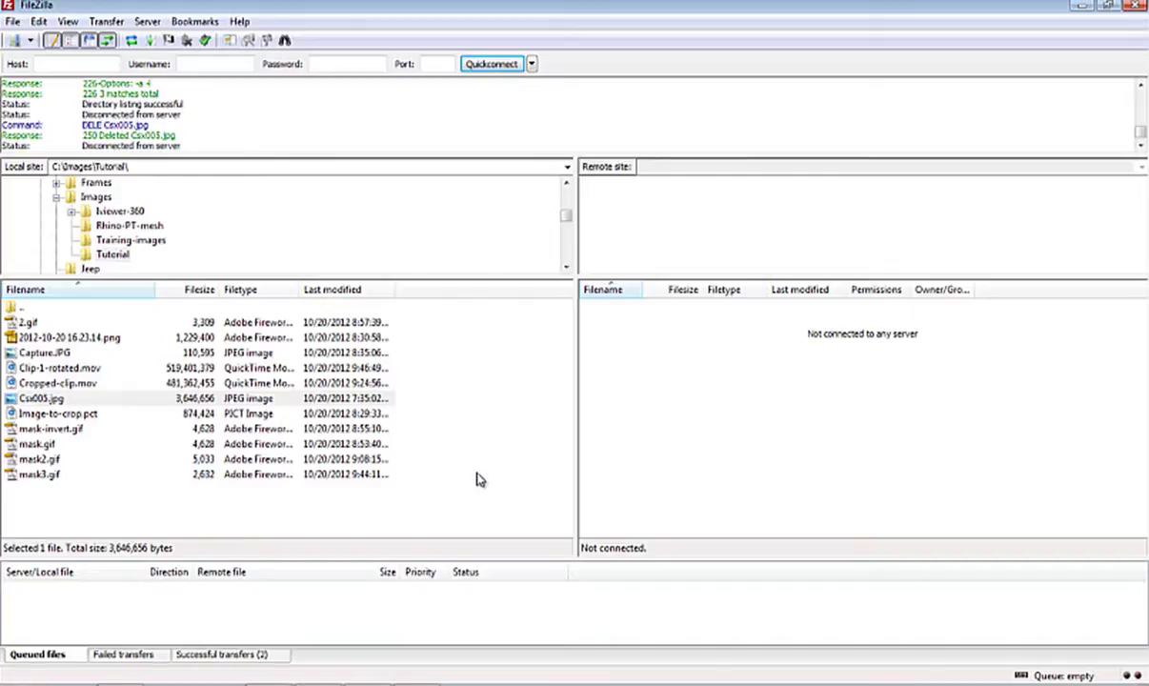
Step: Connect to the Iviewer360 FTP site, open the remote www folder and widen the Filename column
click(31, 41)
click(52, 59)
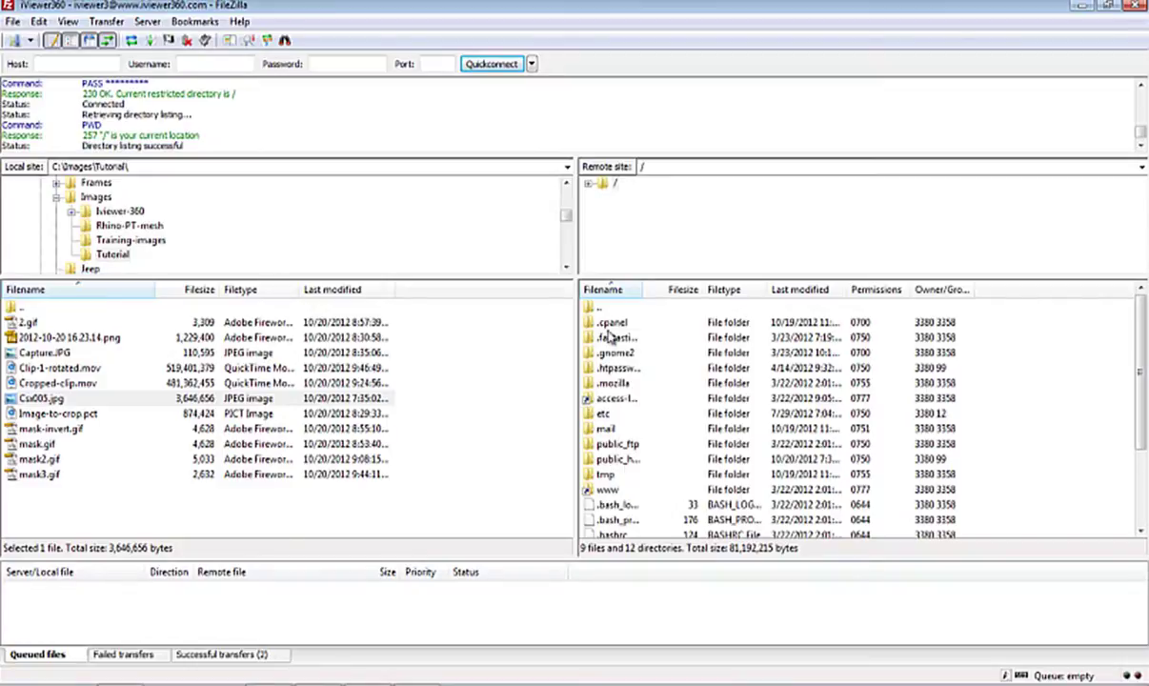
double_click(608, 488)
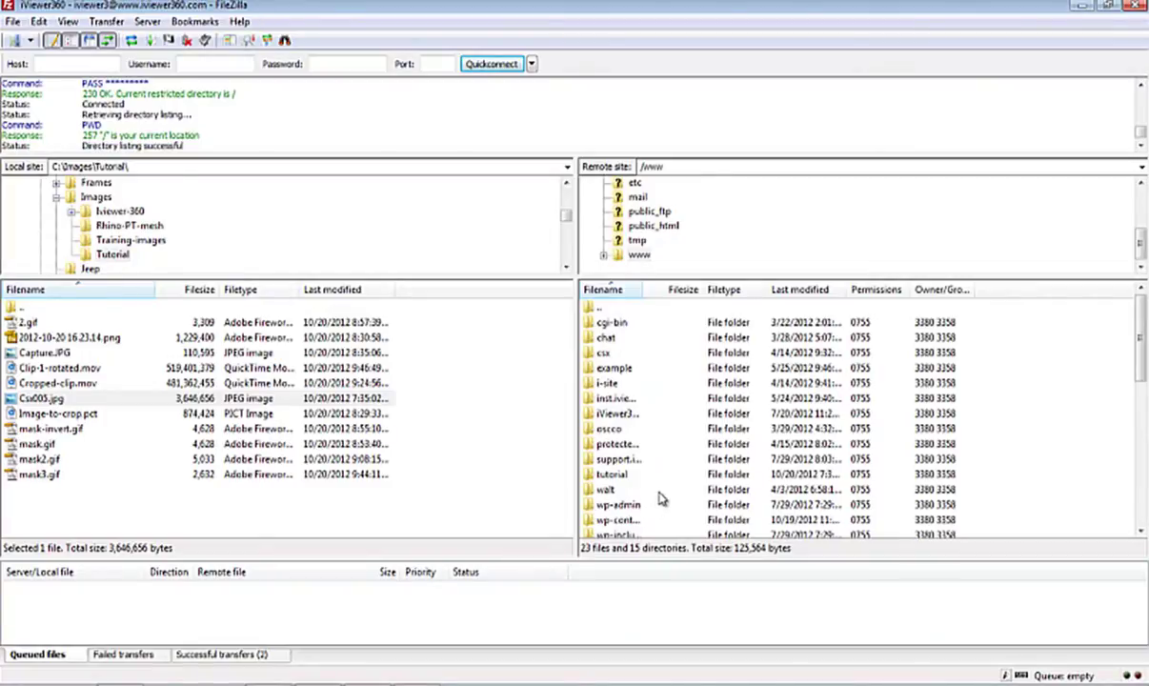
drag(643, 290, 691, 286)
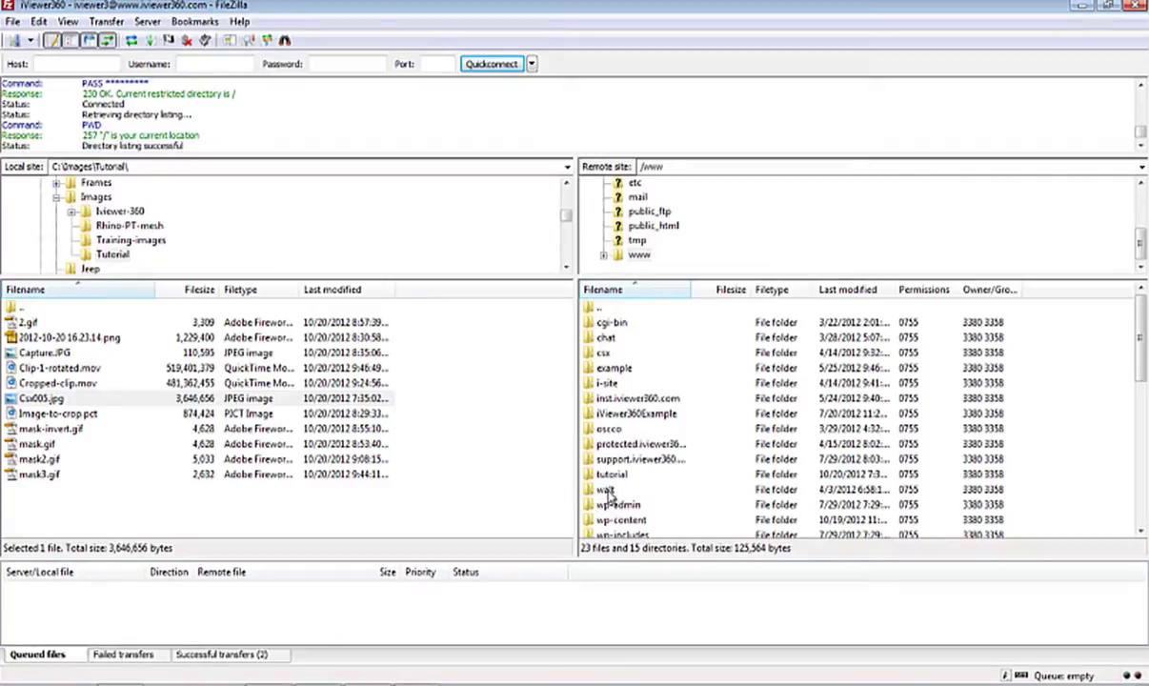
Step: Upload Csx005.jpg from local C:\Images\Tutorial into the server's /www/tutorial folder
double_click(615, 477)
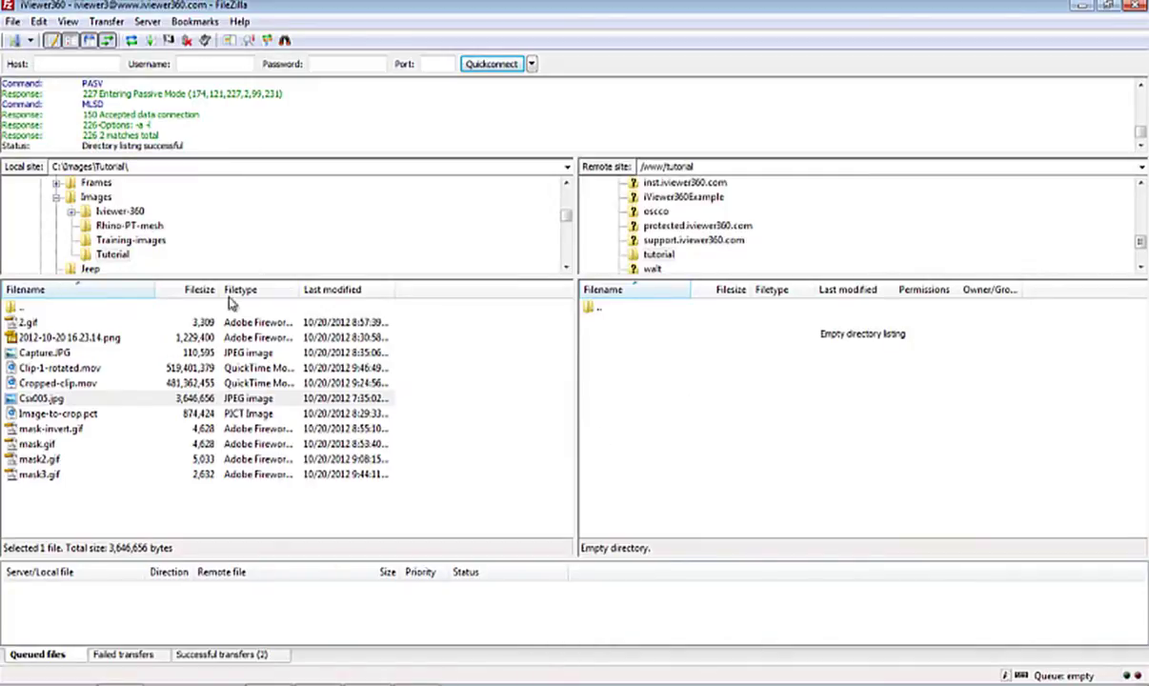
click(87, 198)
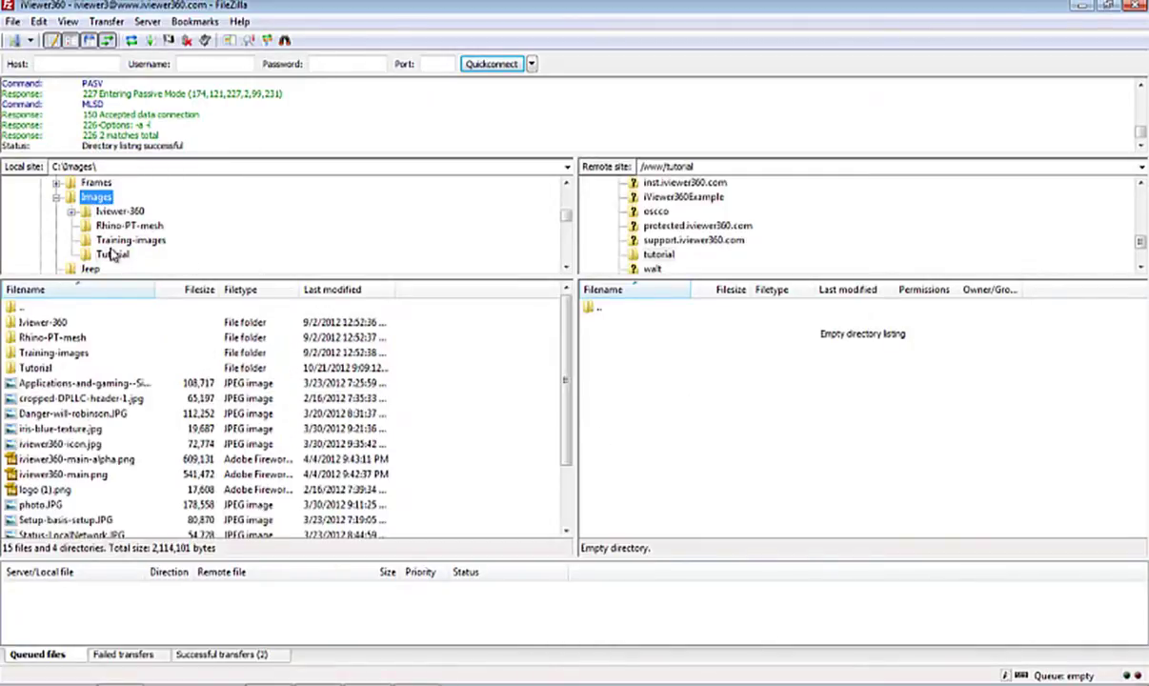
click(112, 253)
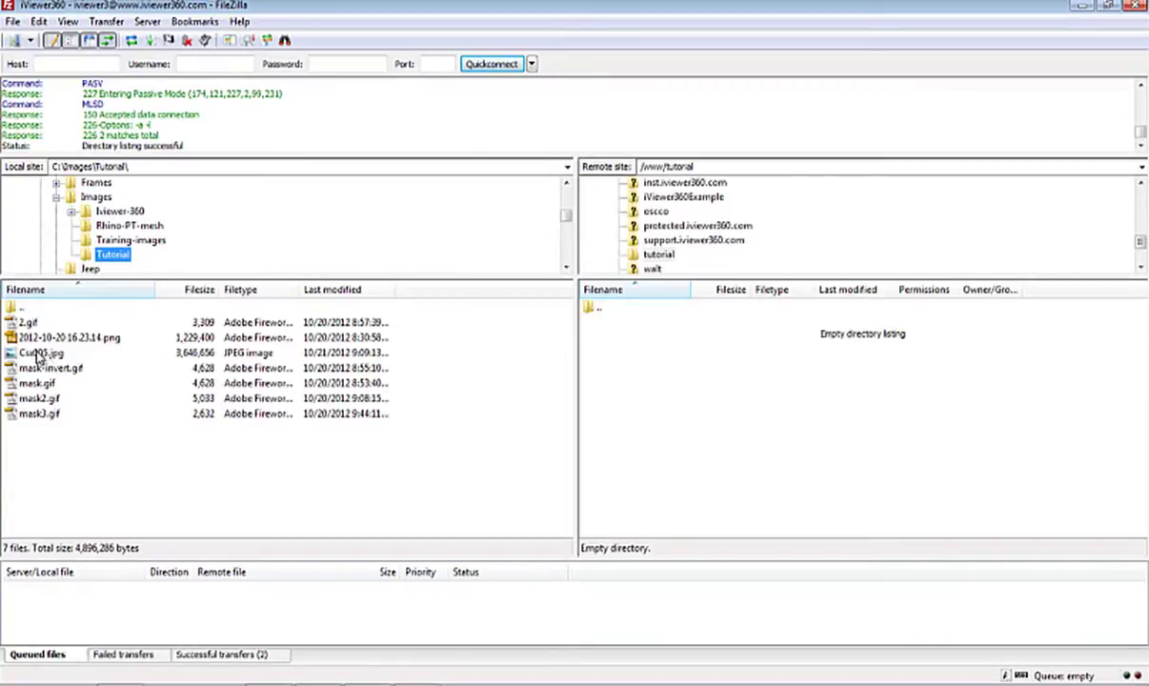
drag(38, 357, 802, 419)
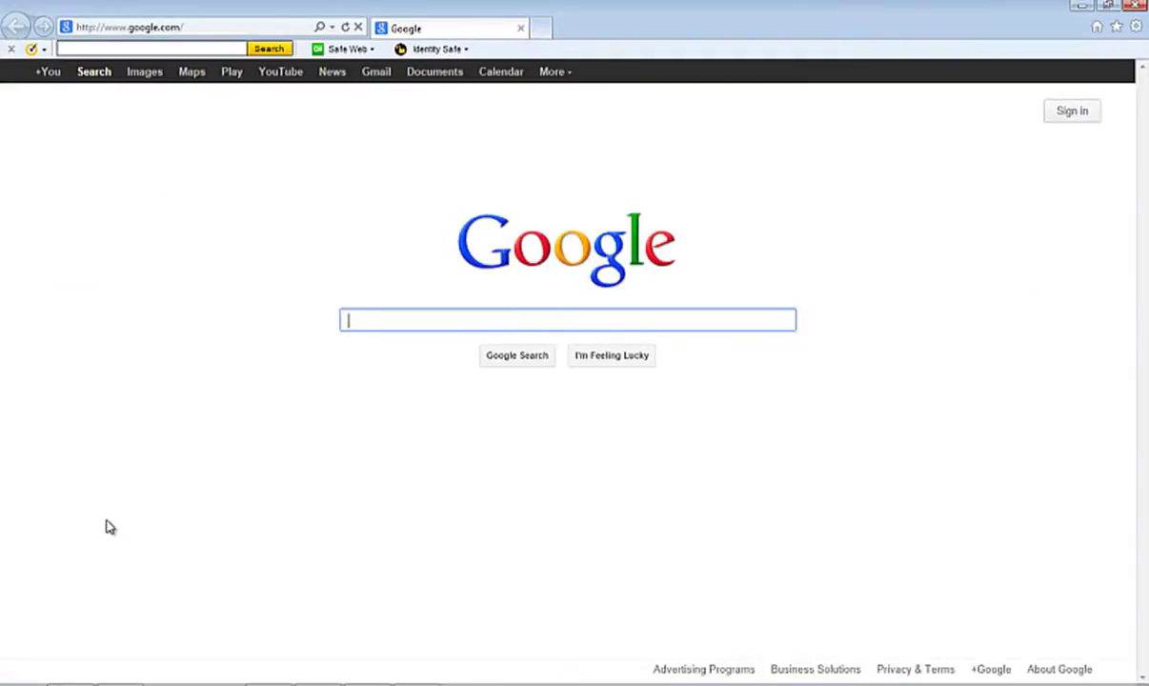
click(219, 28)
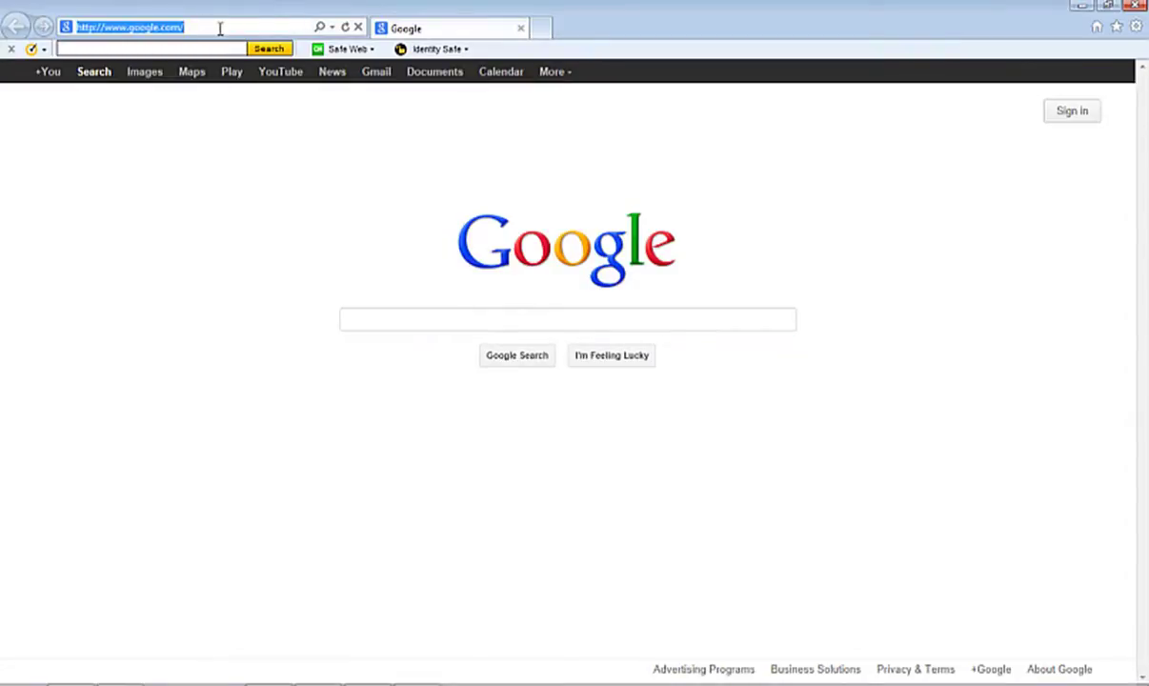
text(www.iviewer360.com/tutorial)
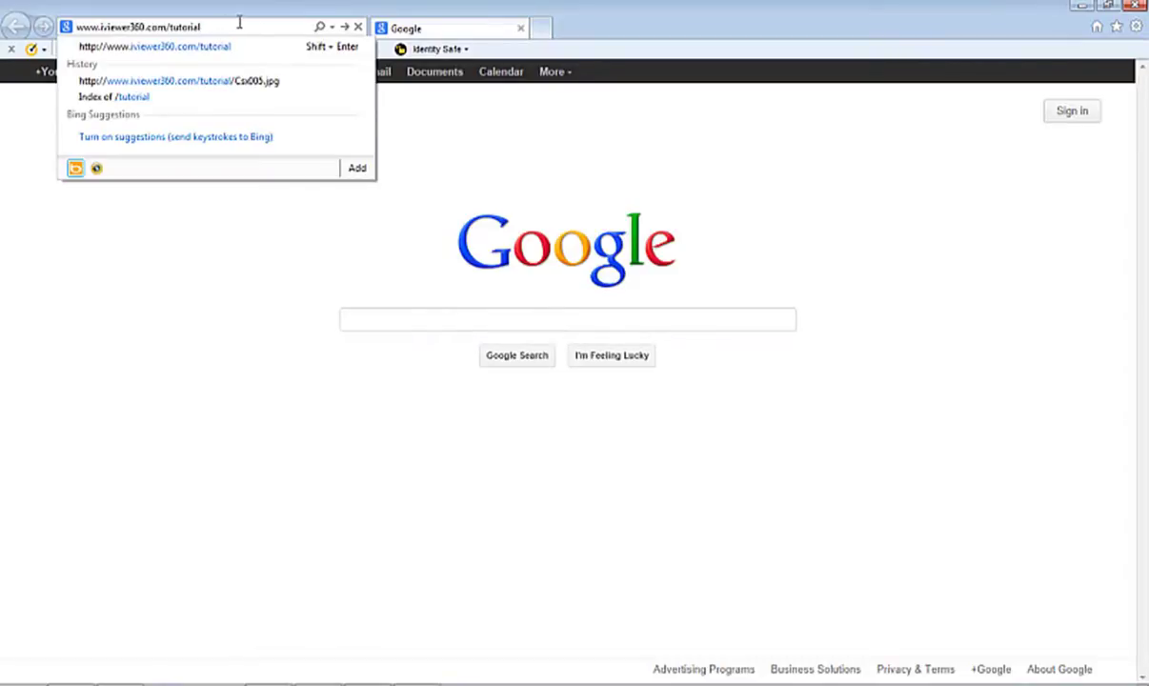
key(Return)
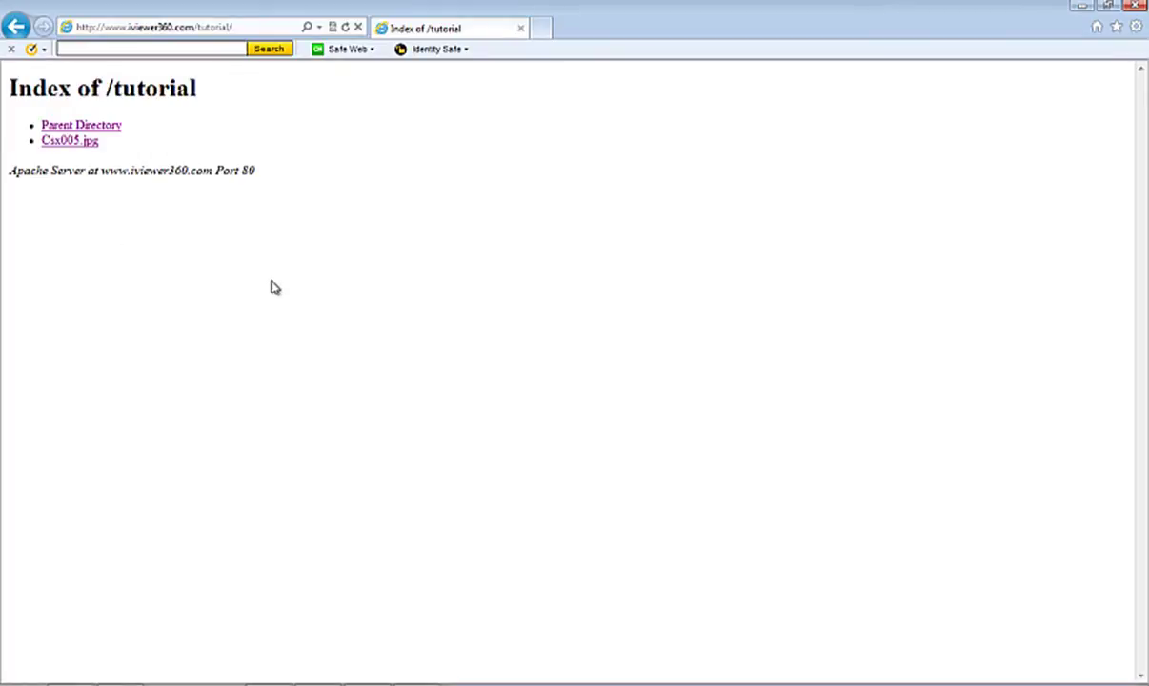
Step: Open the Csx005.jpg link to view the panorama online
click(70, 143)
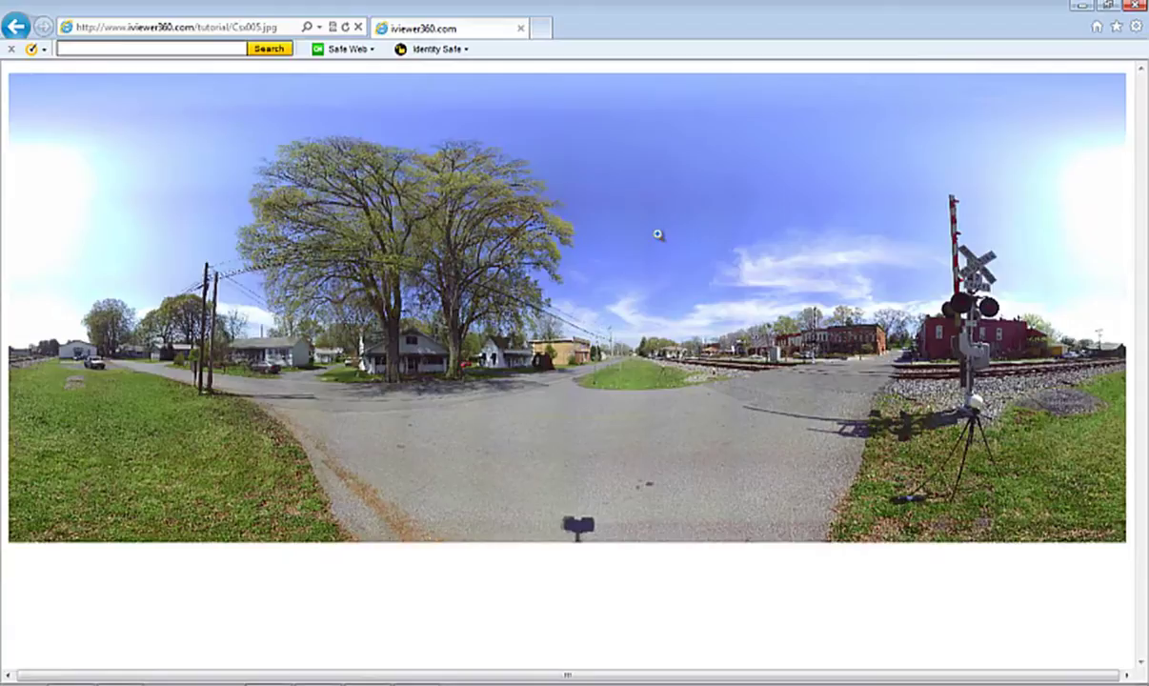
Step: Close the browser and open Csx005.jpg in Photoshop
click(1136, 6)
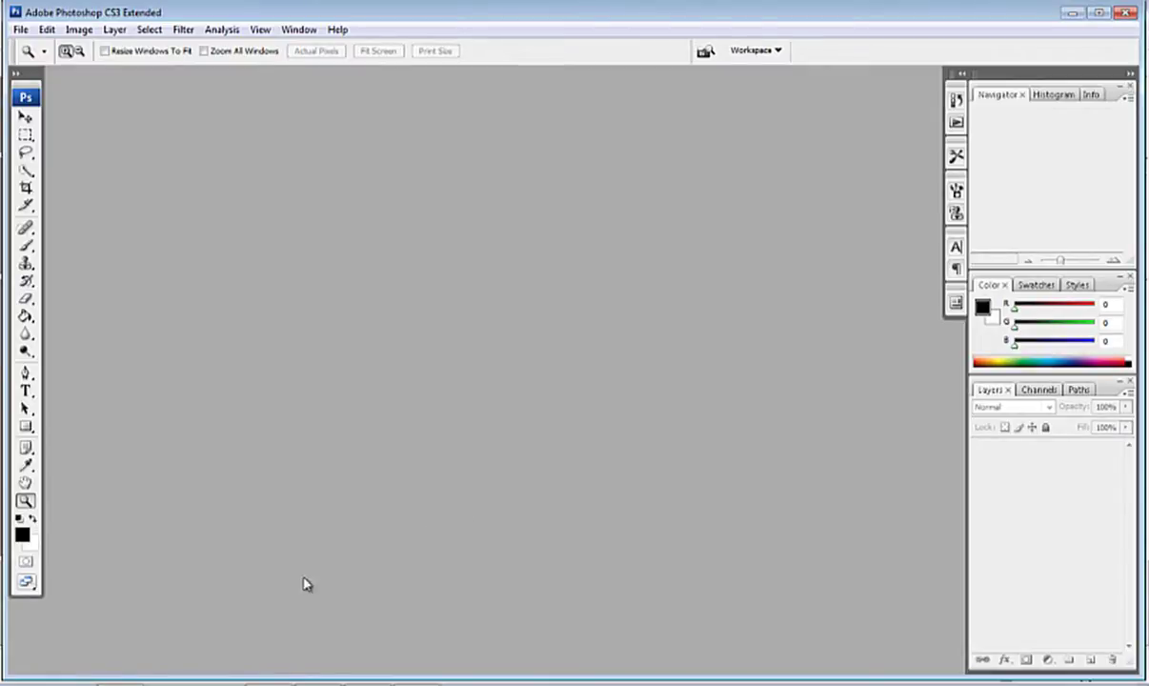
key(ctrl+o)
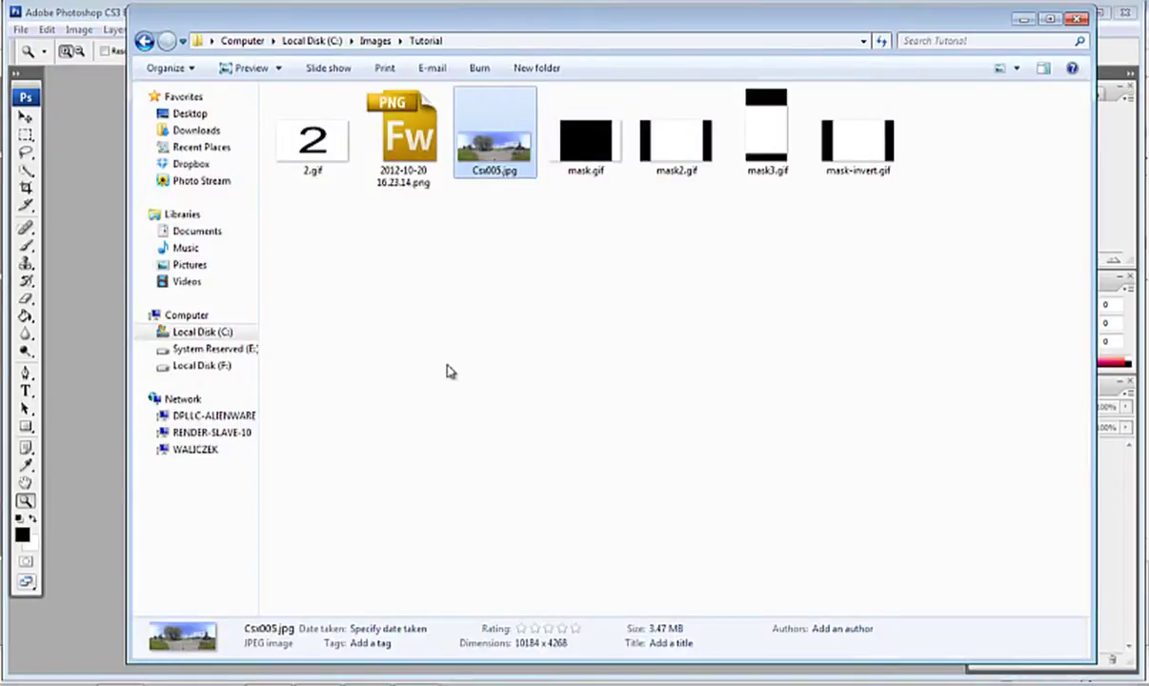
drag(496, 132, 95, 396)
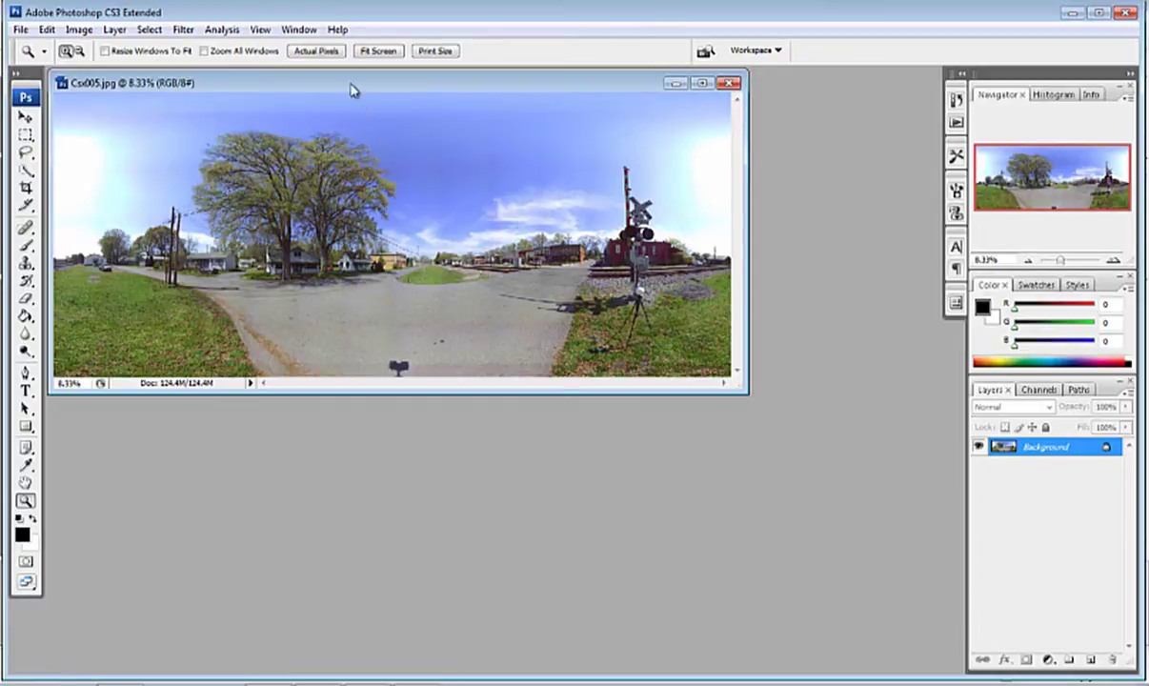
Step: Reposition and enlarge the Csx005.jpg document window so the panorama sits in grey padding
drag(349, 86, 358, 99)
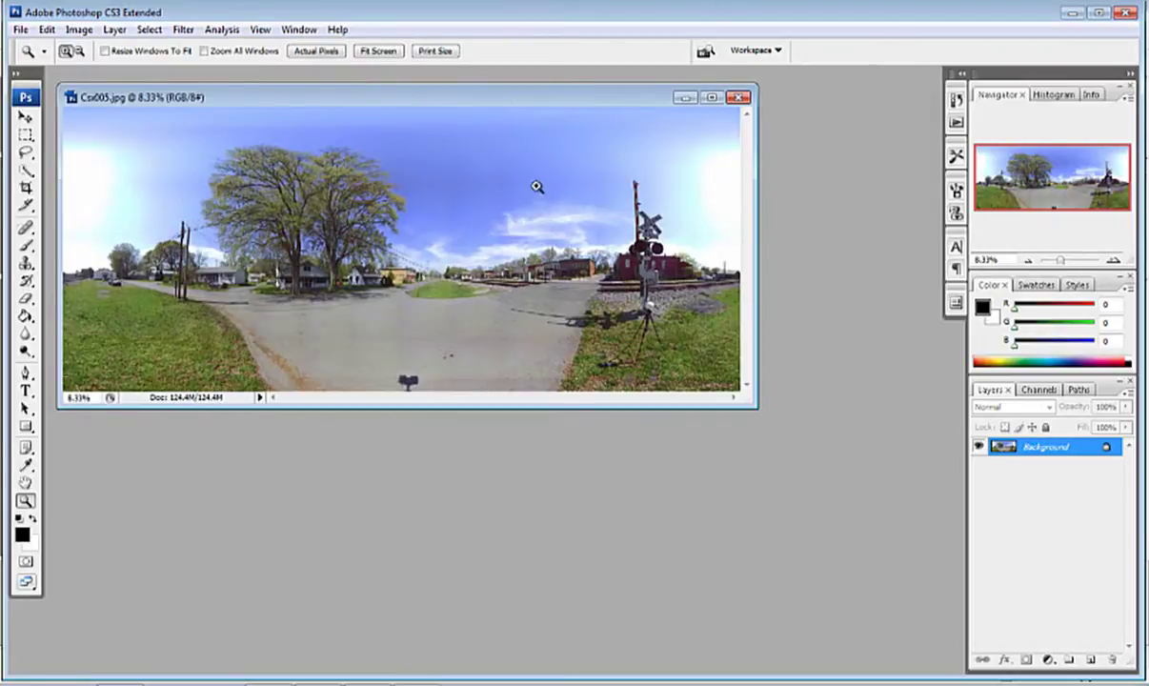
drag(420, 100, 492, 140)
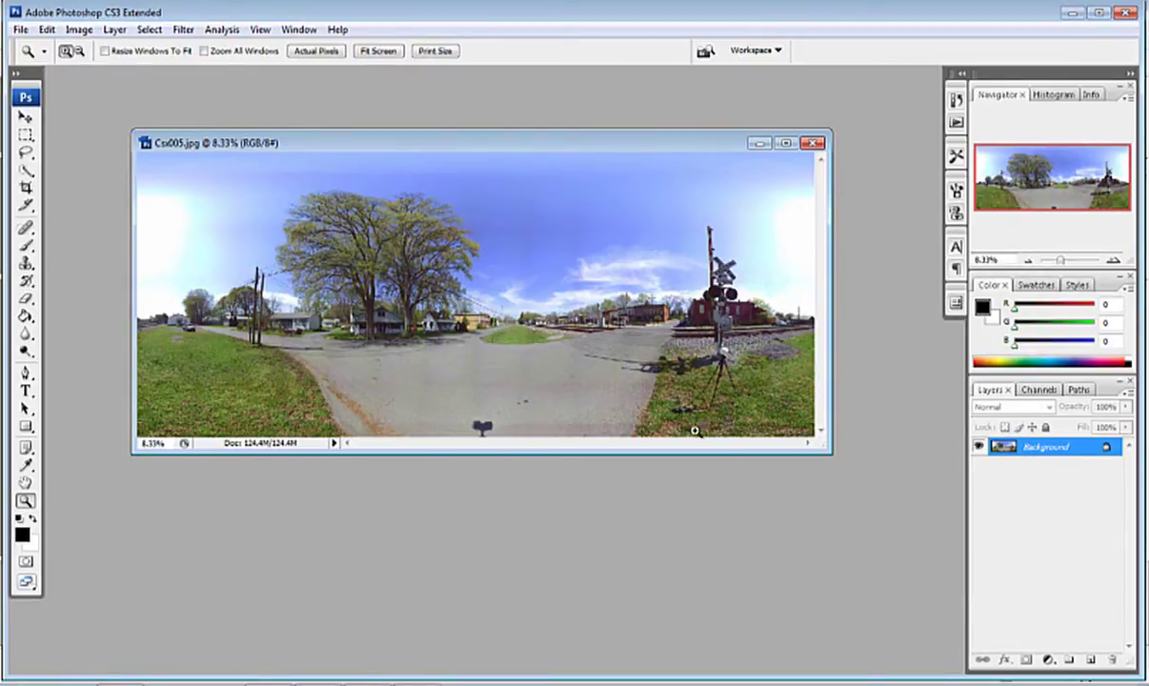
drag(832, 454, 884, 570)
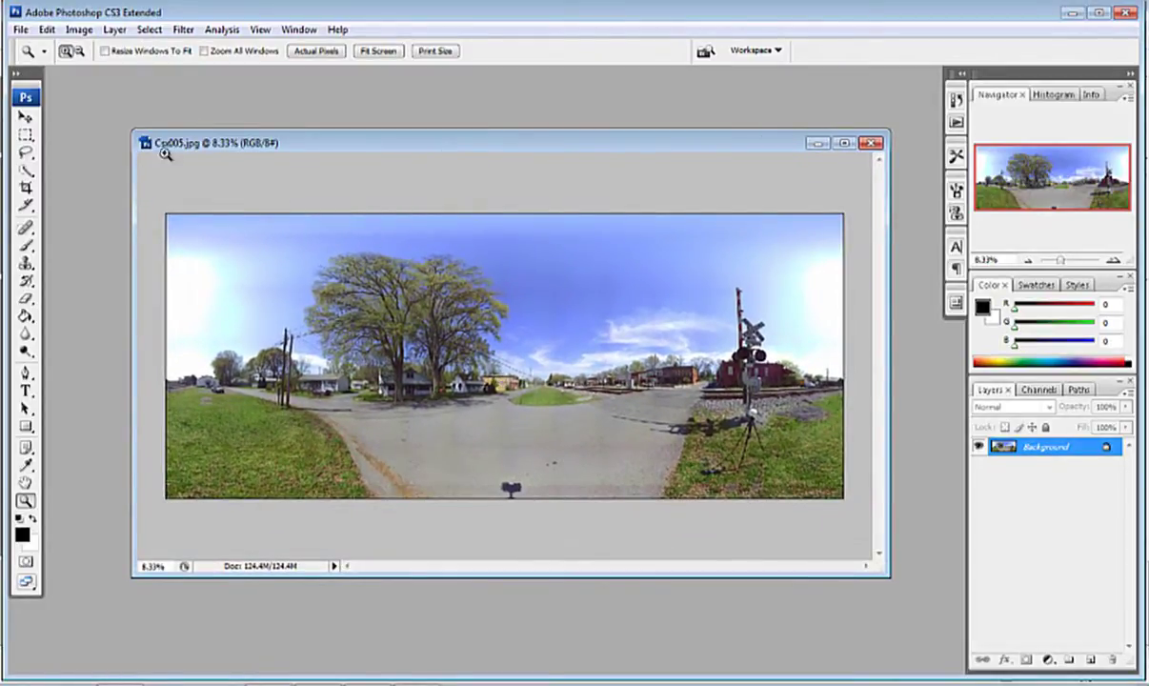
click(79, 30)
Step: Resize the panorama to 8192 pixels wide (3433 high) with proportions constrained
click(99, 147)
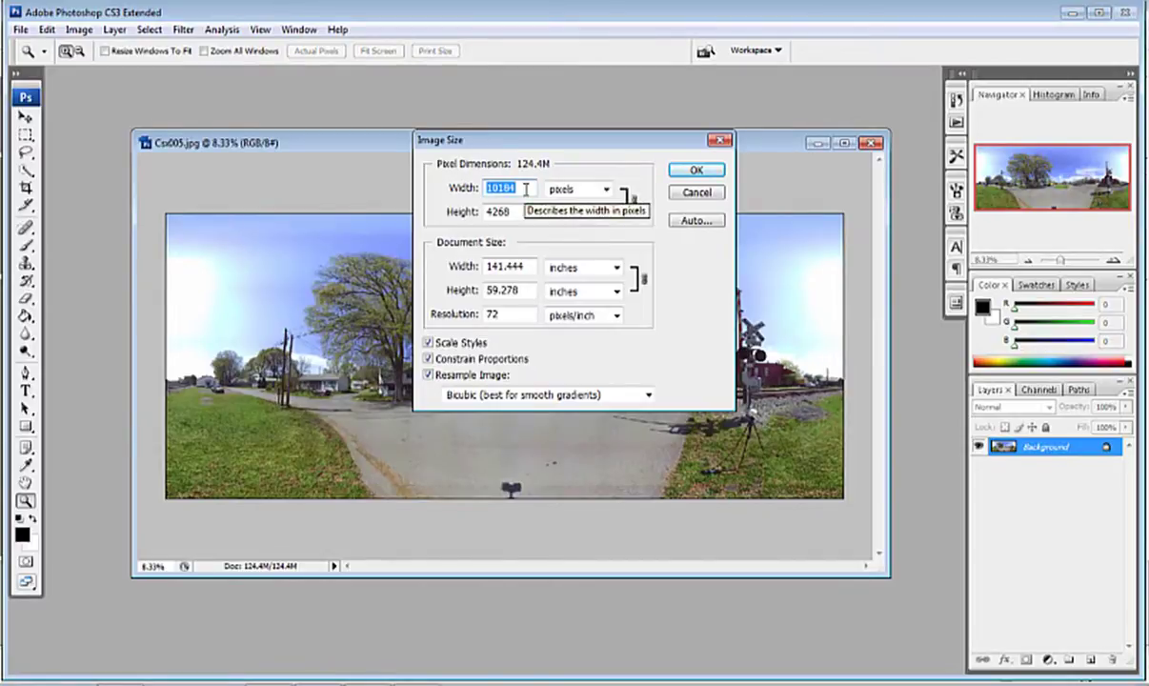
text(8192)
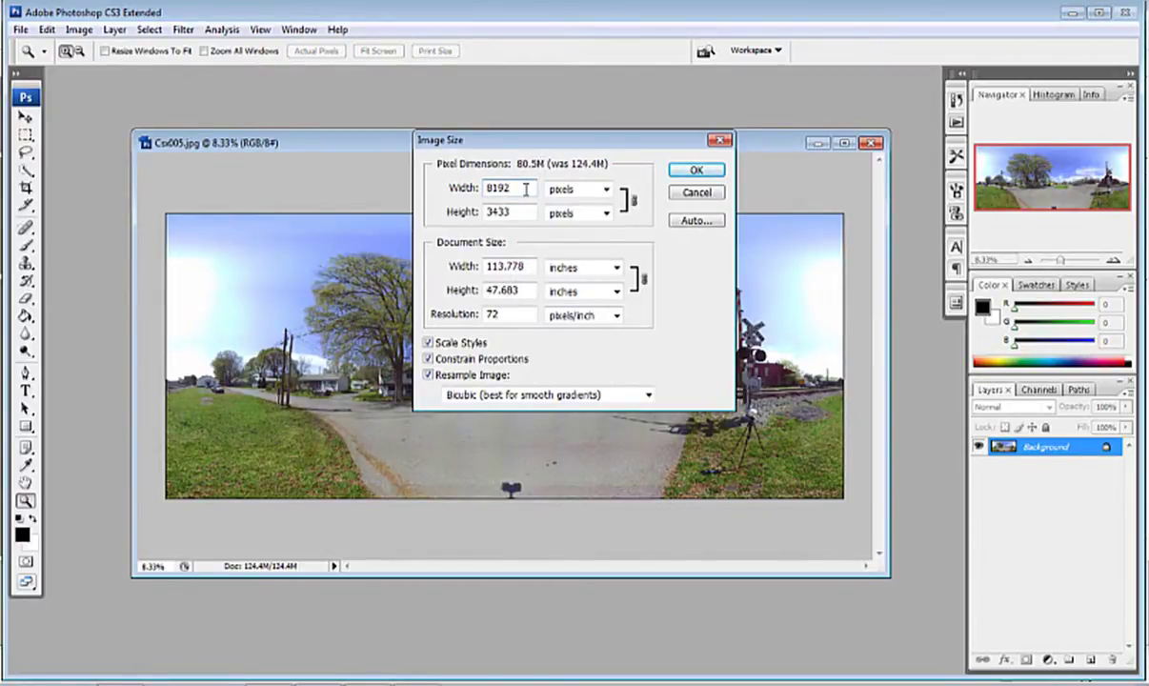
click(693, 172)
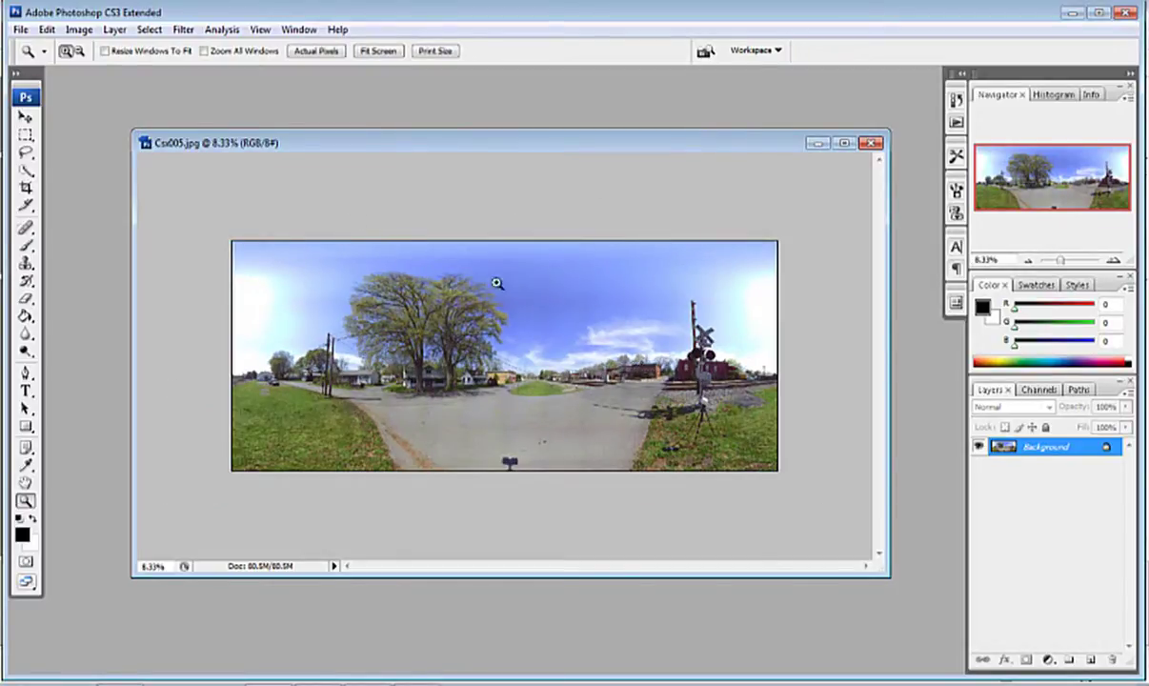
Step: Save the resized panorama as Csx005b.jpg at JPEG quality 5 (Medium)
click(19, 30)
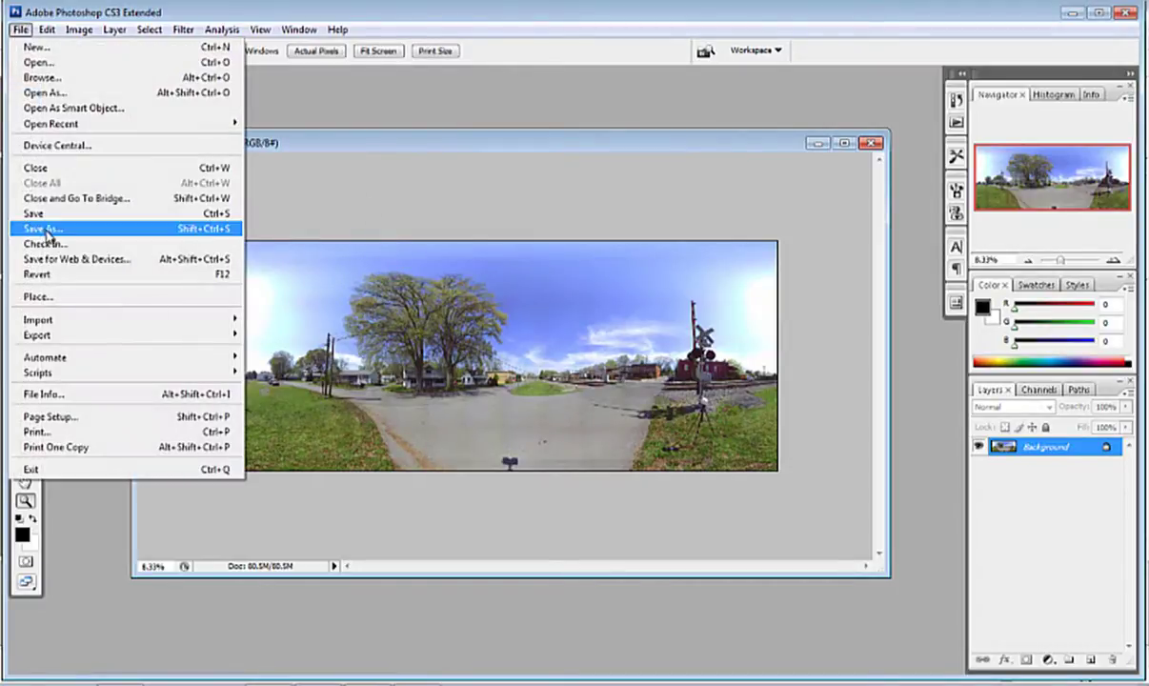
click(46, 230)
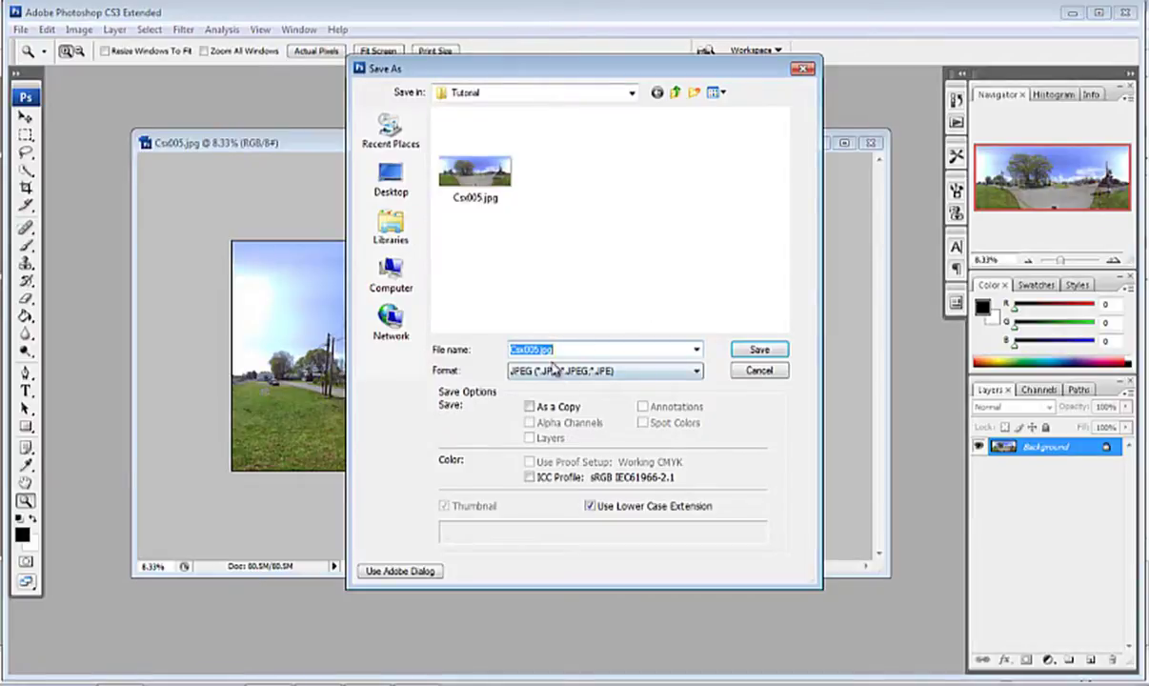
click(530, 349)
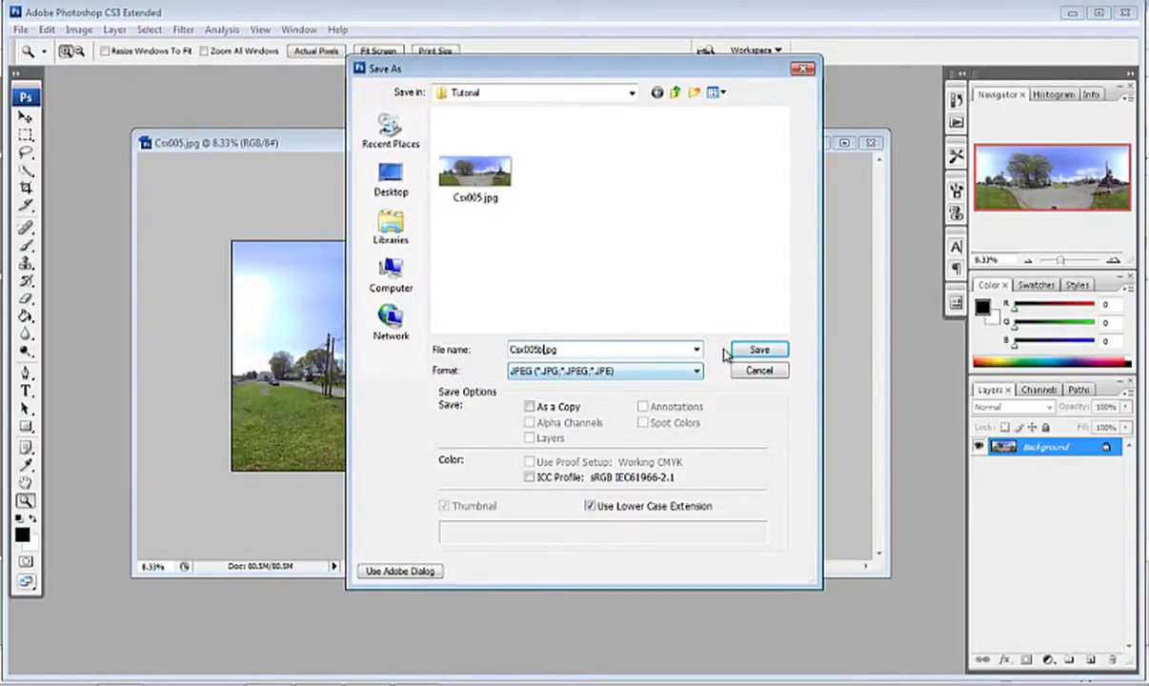
click(757, 350)
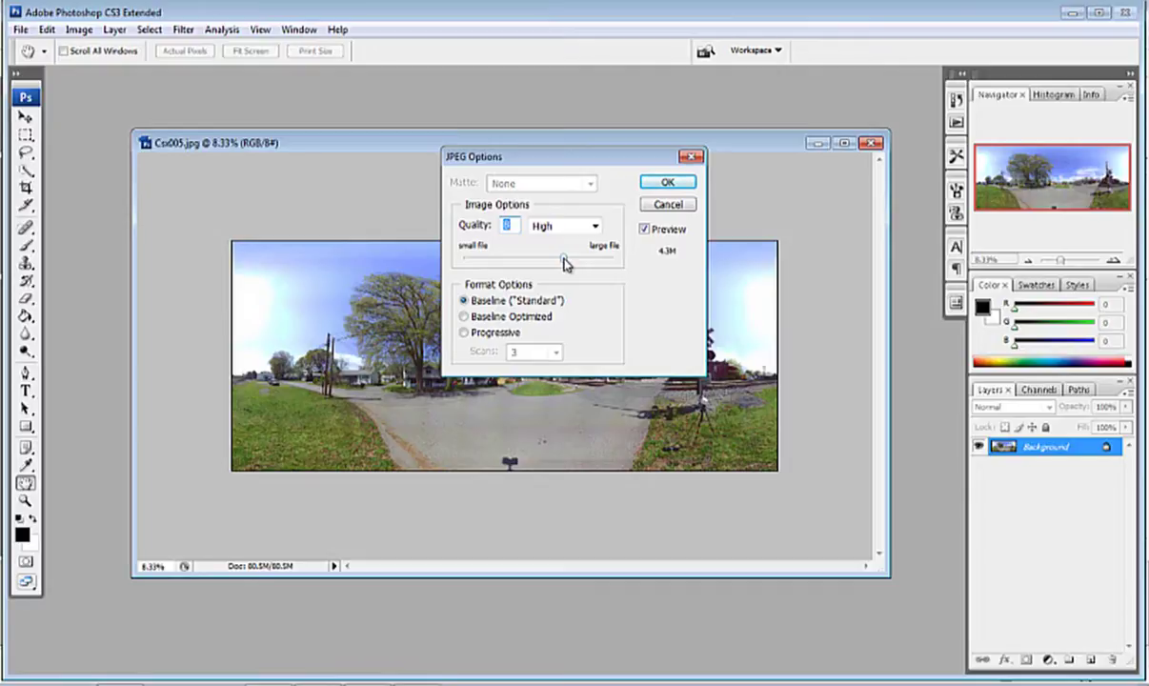
drag(562, 263, 533, 263)
click(667, 184)
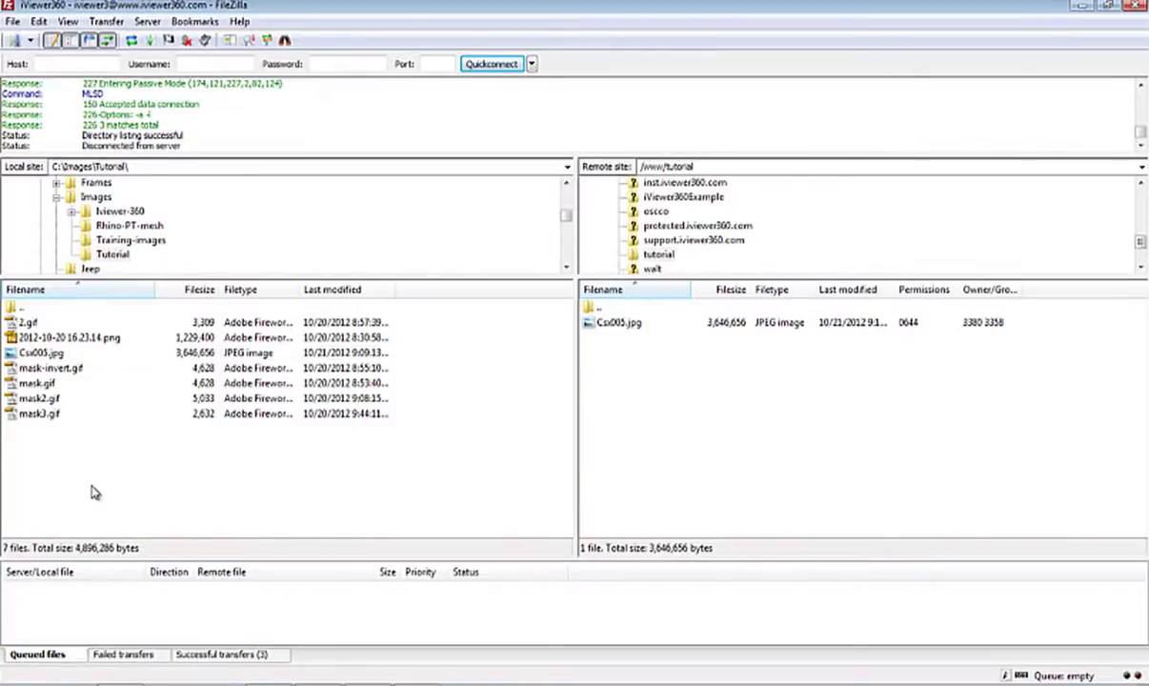
Step: Refresh the local Tutorial folder and upload Csx005b.jpg to the remote /www/tutorial folder
click(95, 196)
click(111, 254)
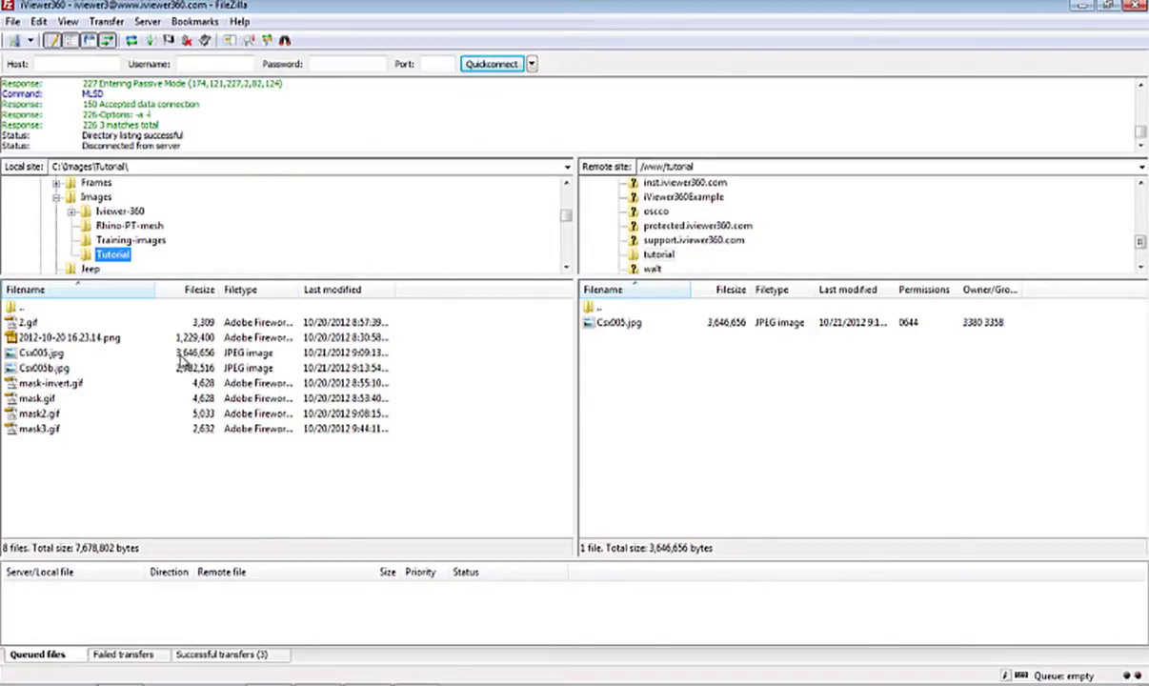
click(45, 372)
drag(43, 373, 724, 395)
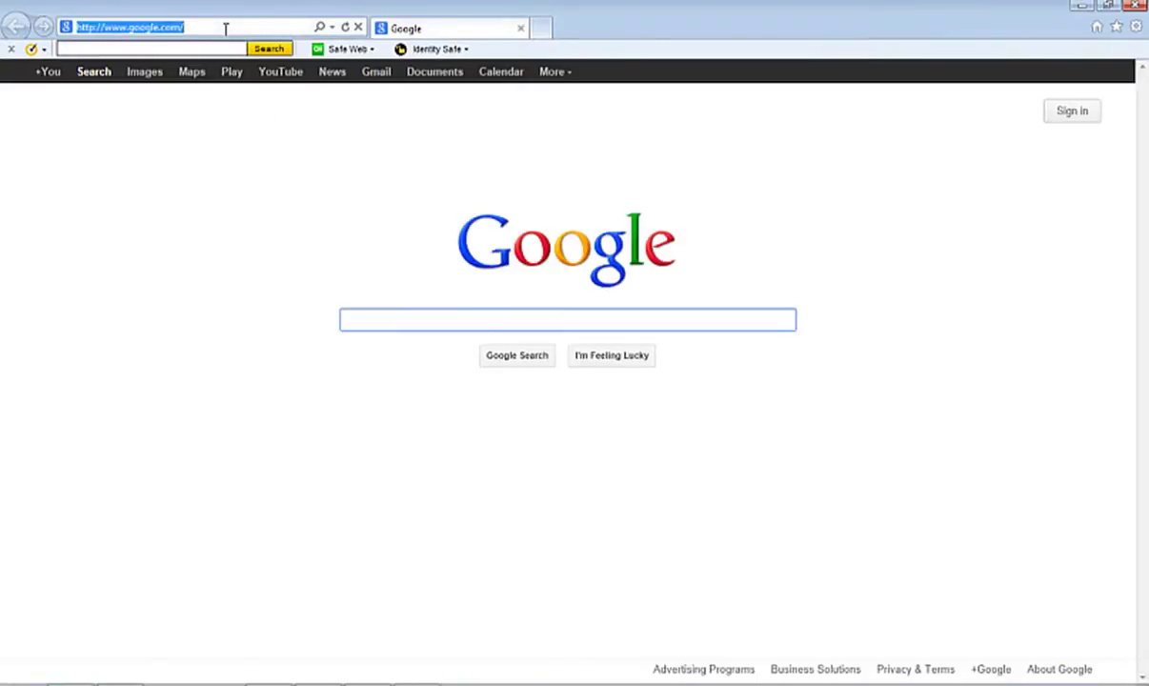
text(www.iviewer360.com/tutorial)
click(226, 45)
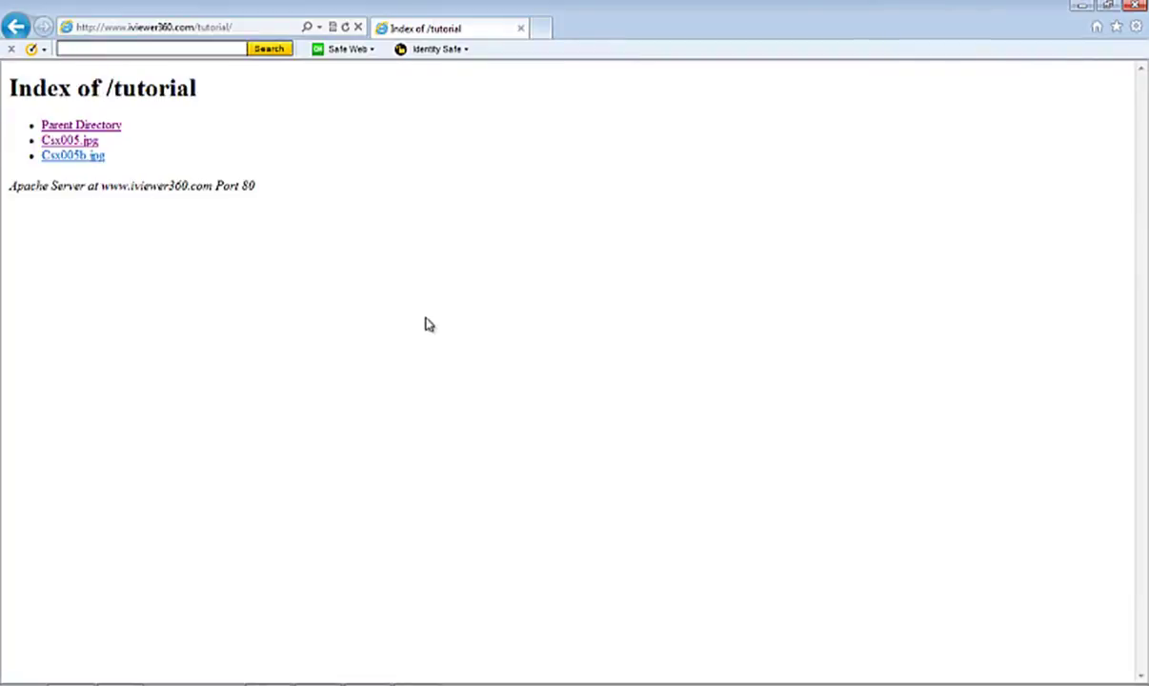
click(78, 157)
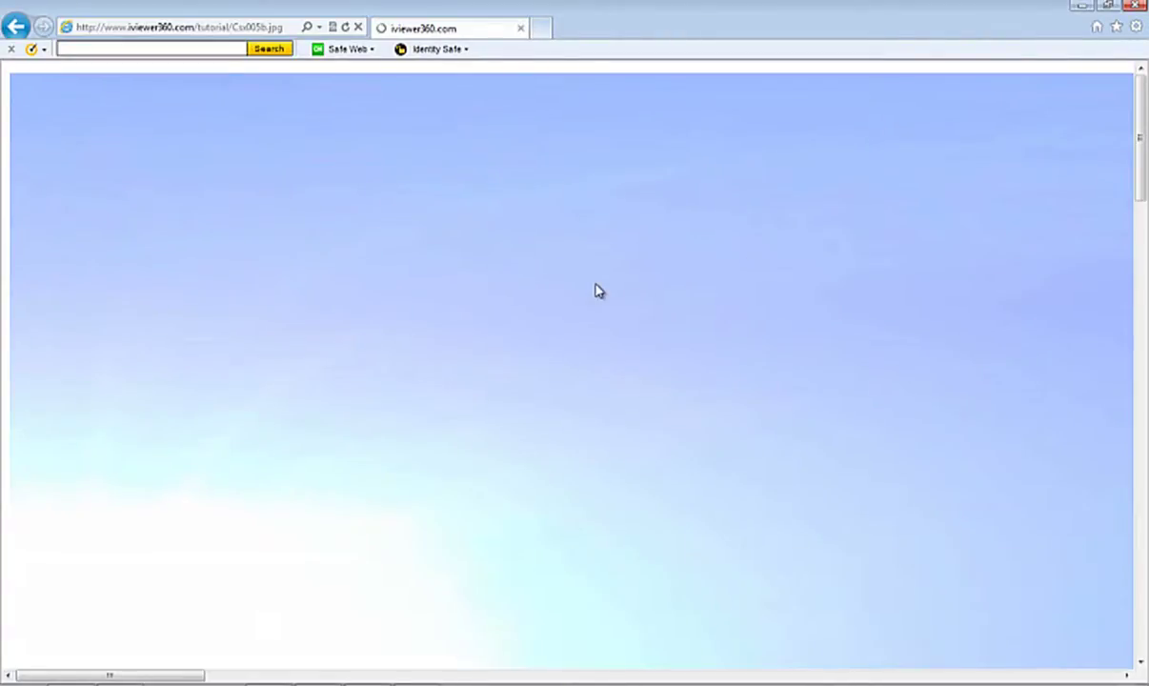
Step: Fit the Csx005b.jpg panorama to the window, then return it to full size
drag(1142, 115, 1128, 338)
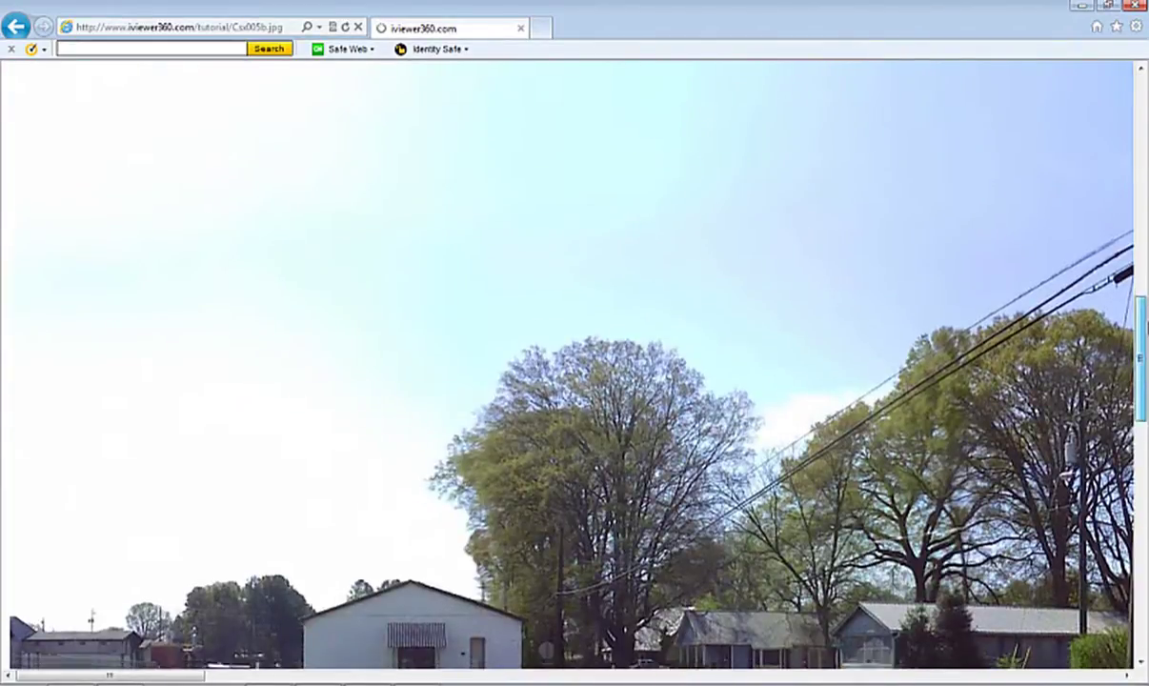
drag(1140, 333, 1140, 406)
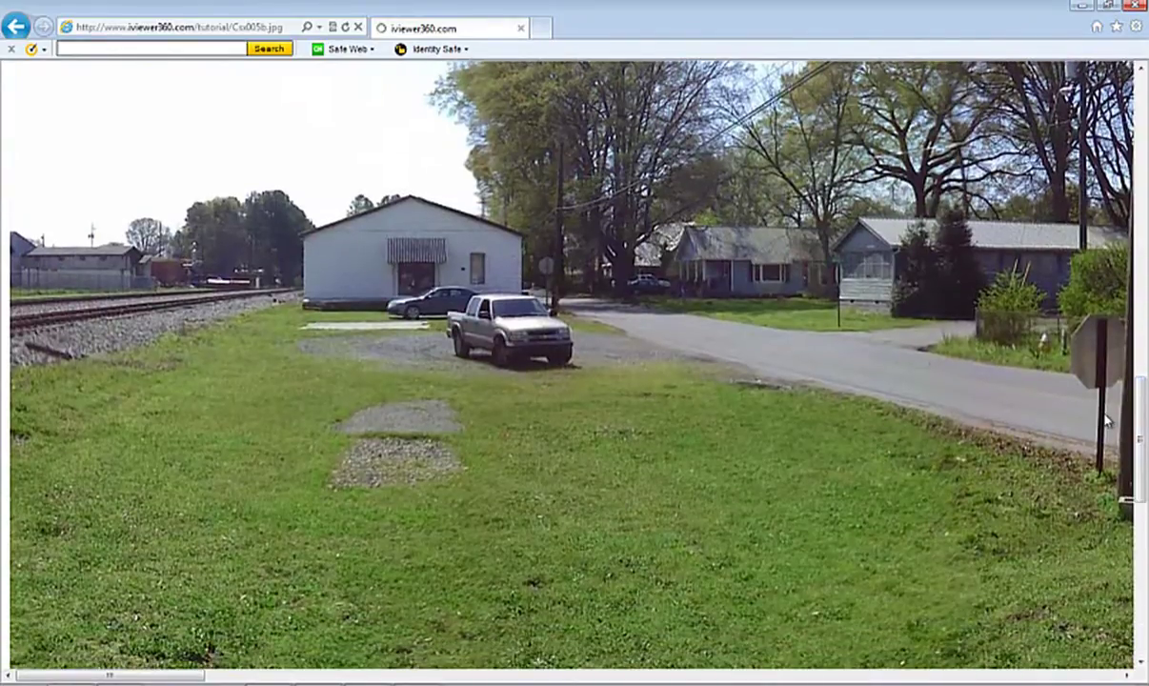
click(1049, 394)
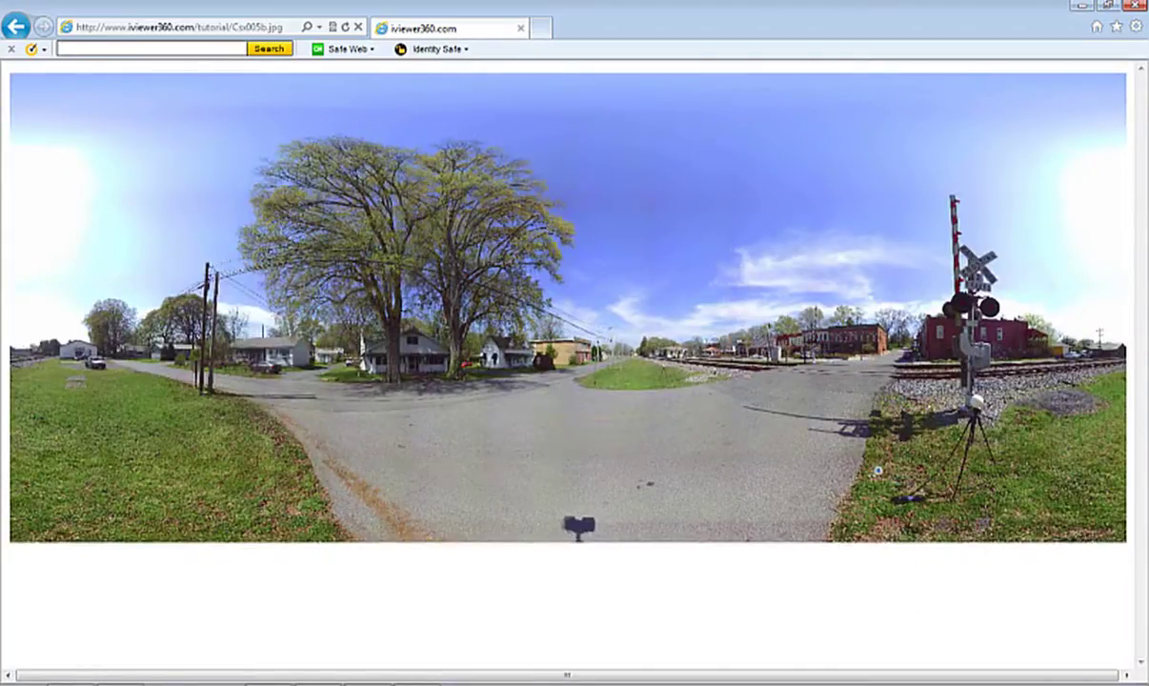
click(848, 451)
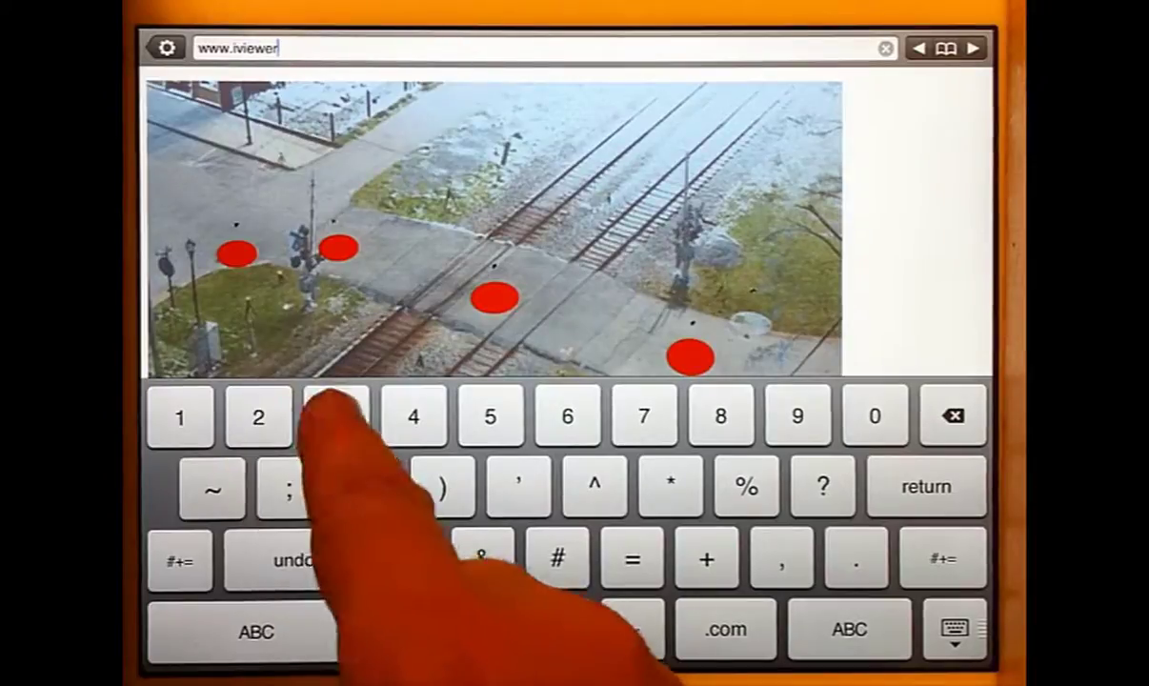
text(0.com/)
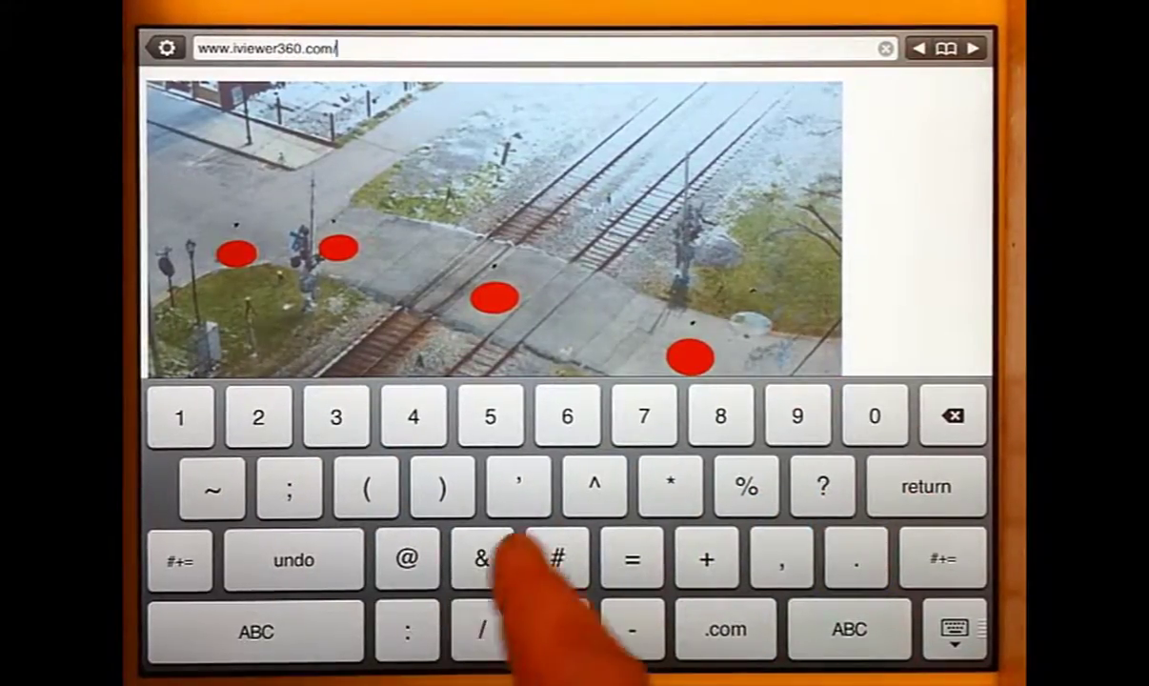
click(286, 628)
text(tuto)
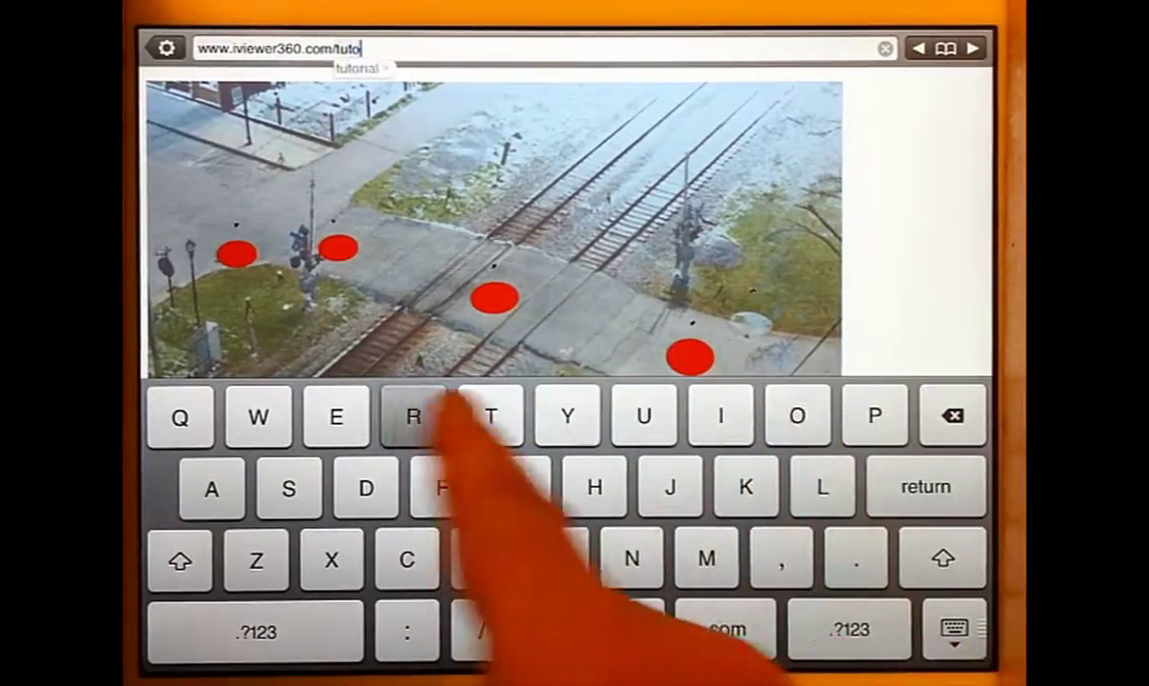
text(rial)
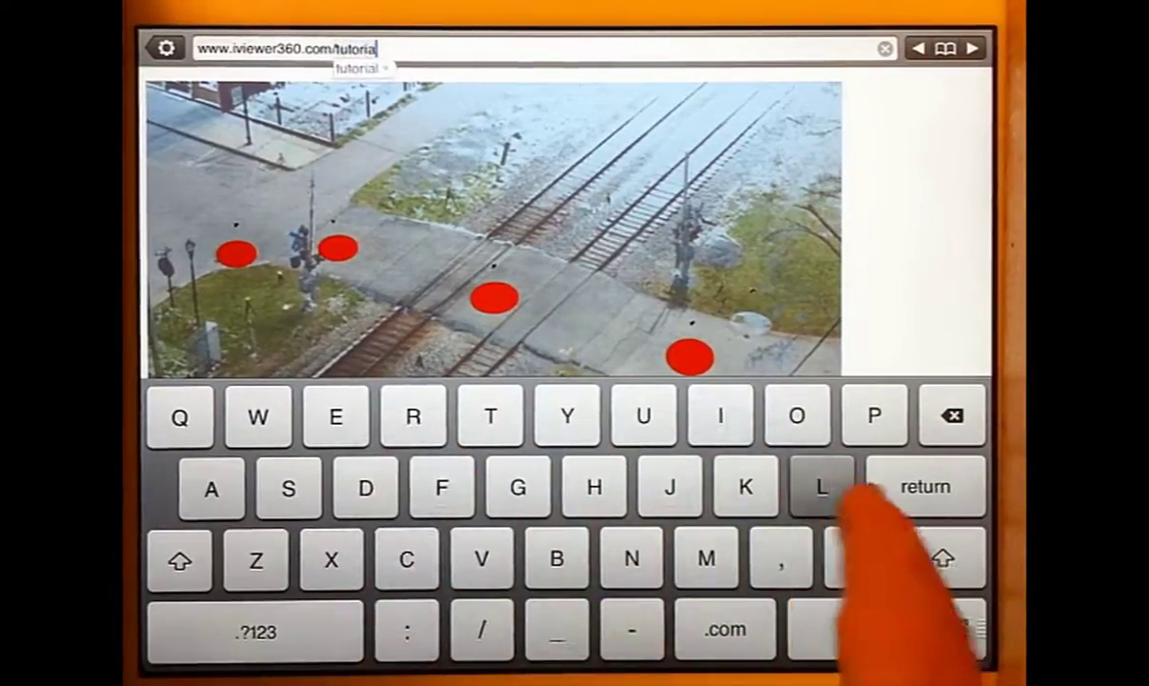
key(Return)
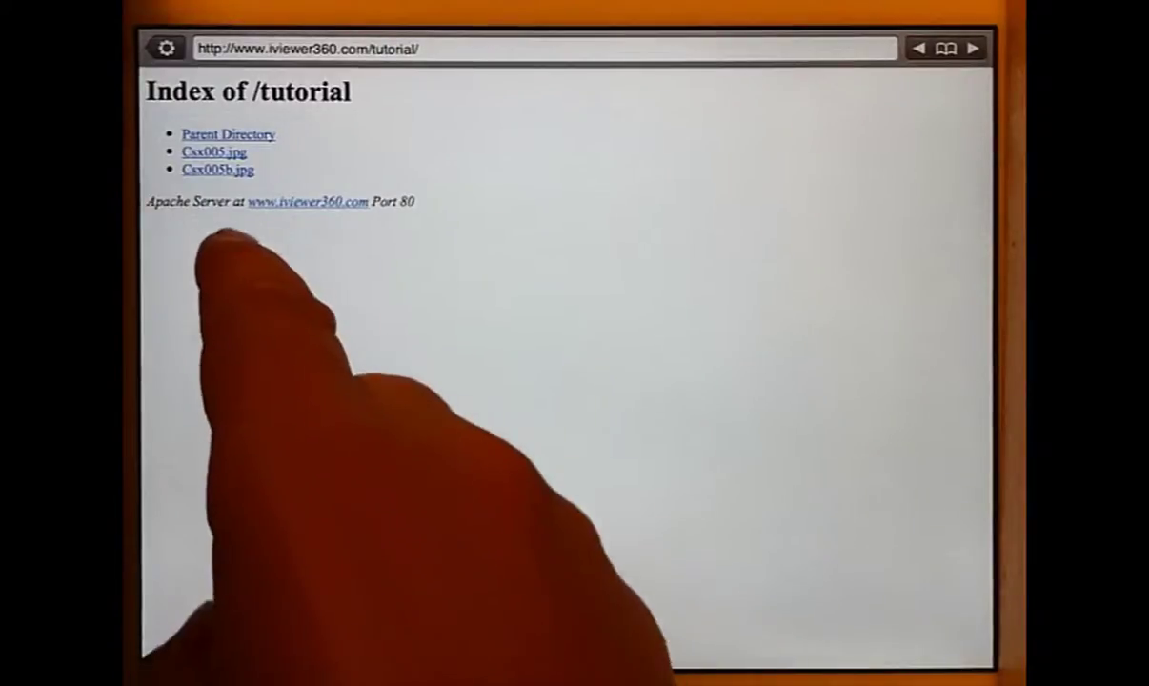
click(217, 169)
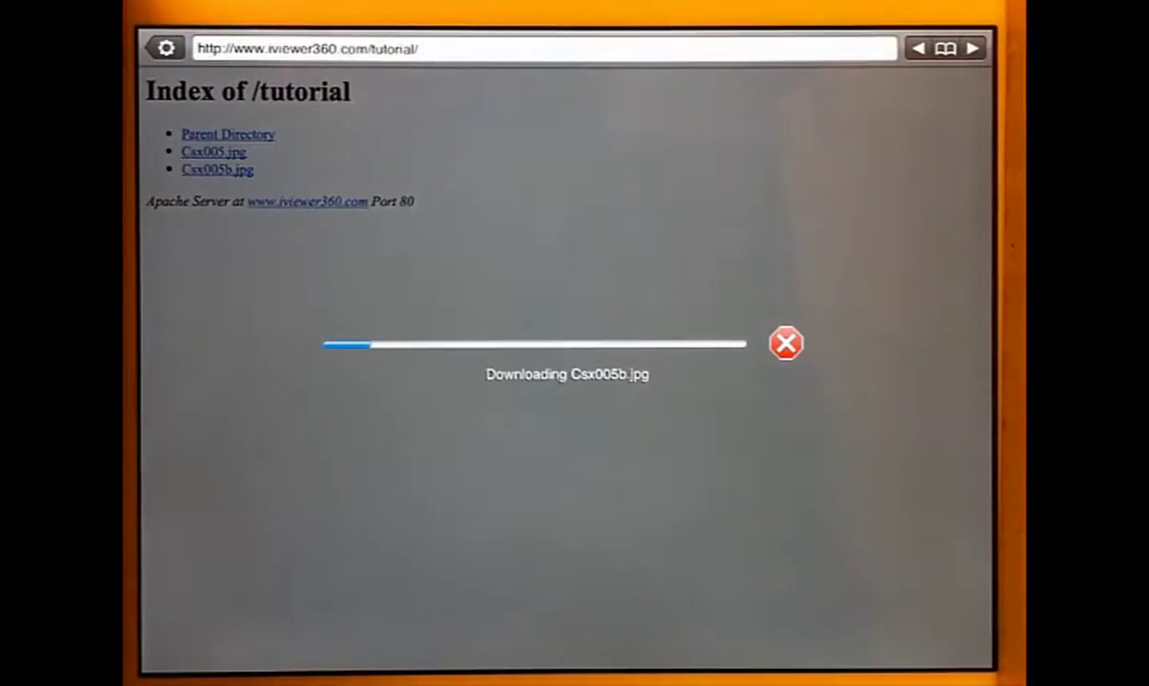